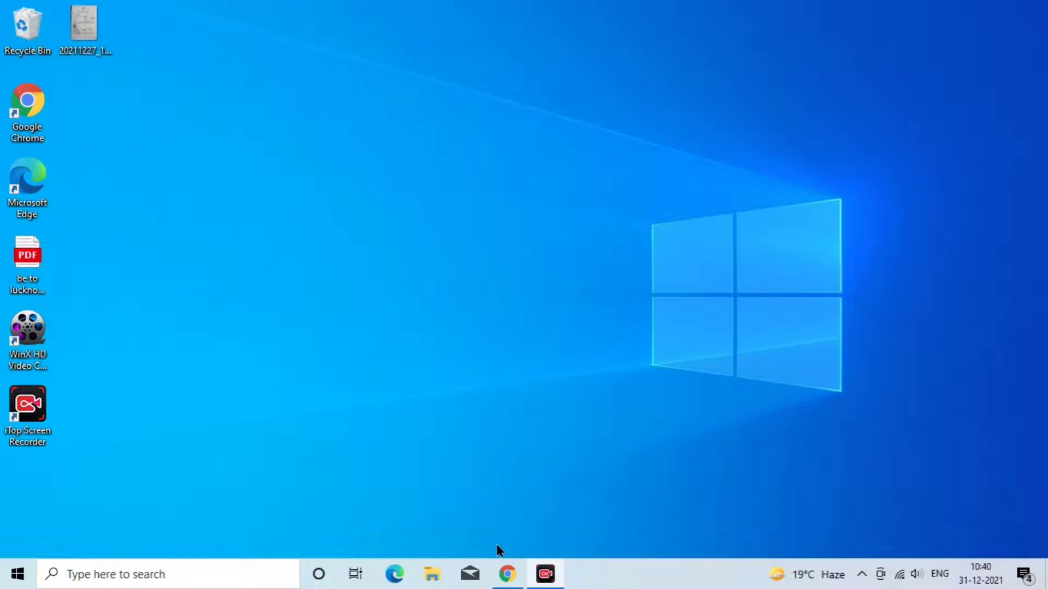
Search Google for "ventoy download" in Chrome and open the Download page of ventoy.net
click(513, 573)
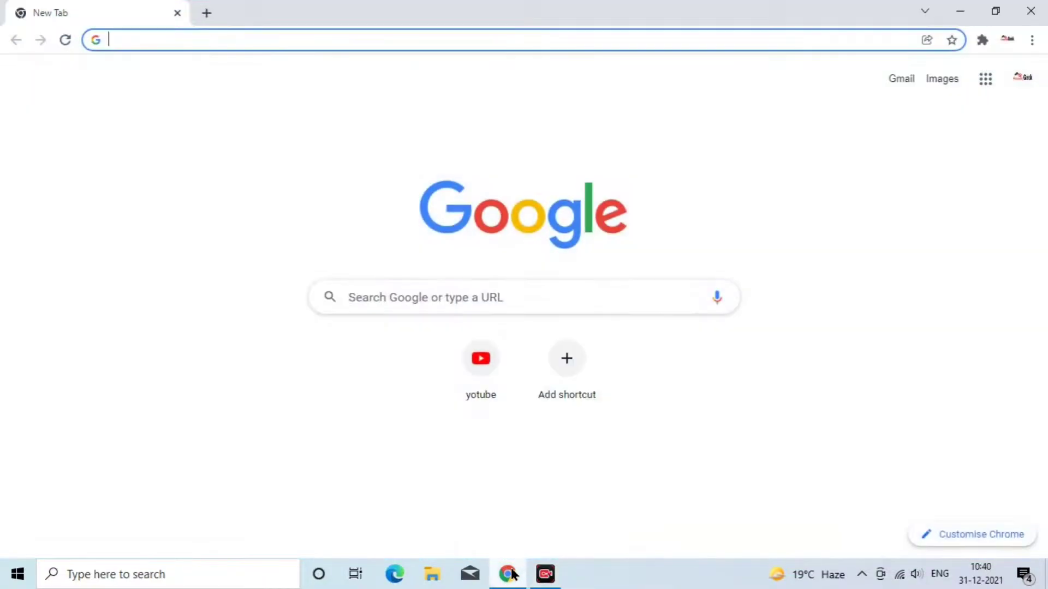
click(453, 298)
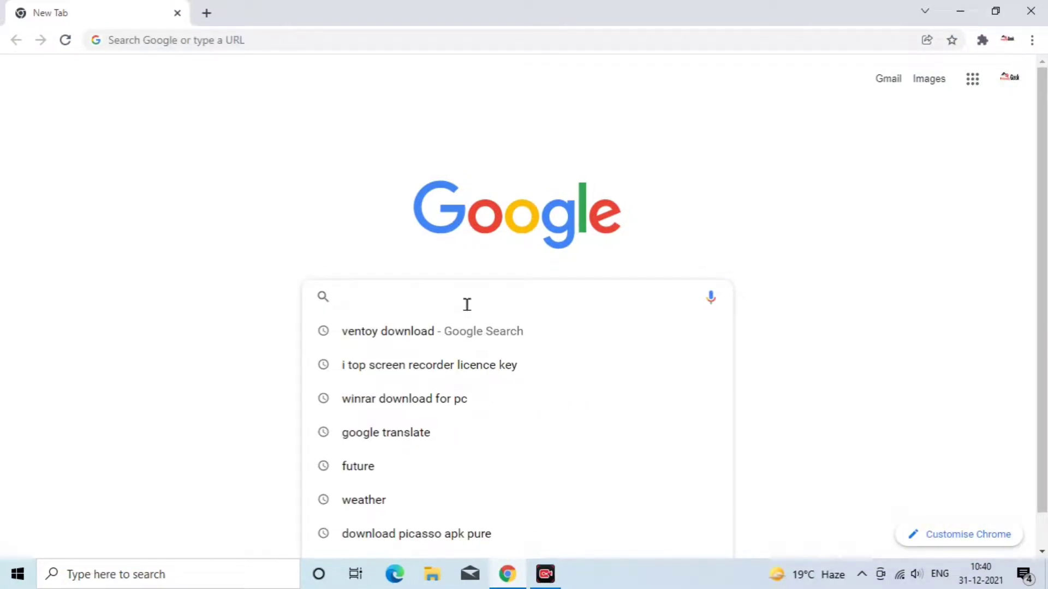
click(387, 334)
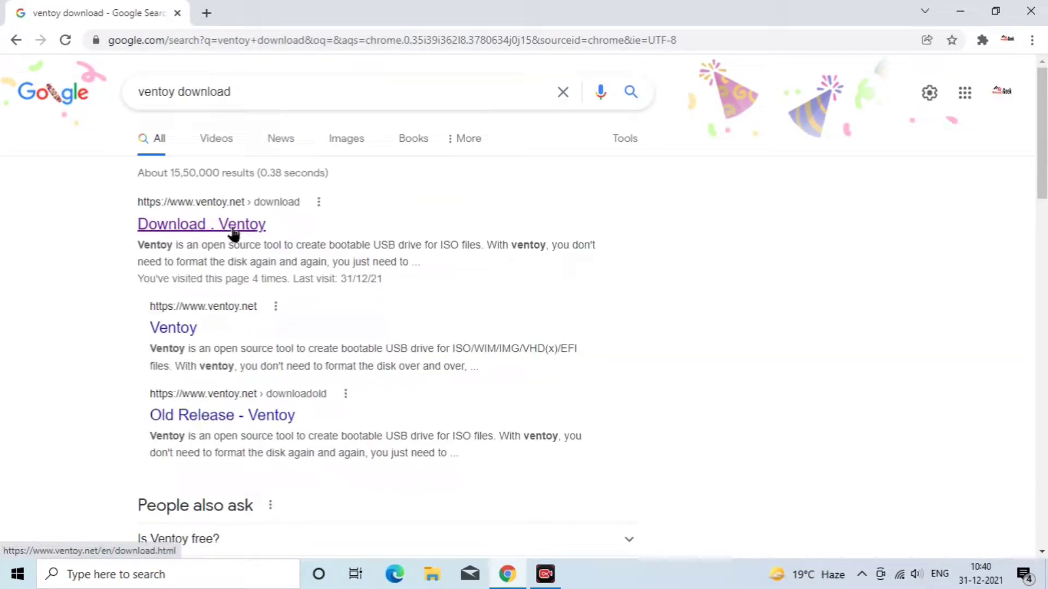
click(233, 234)
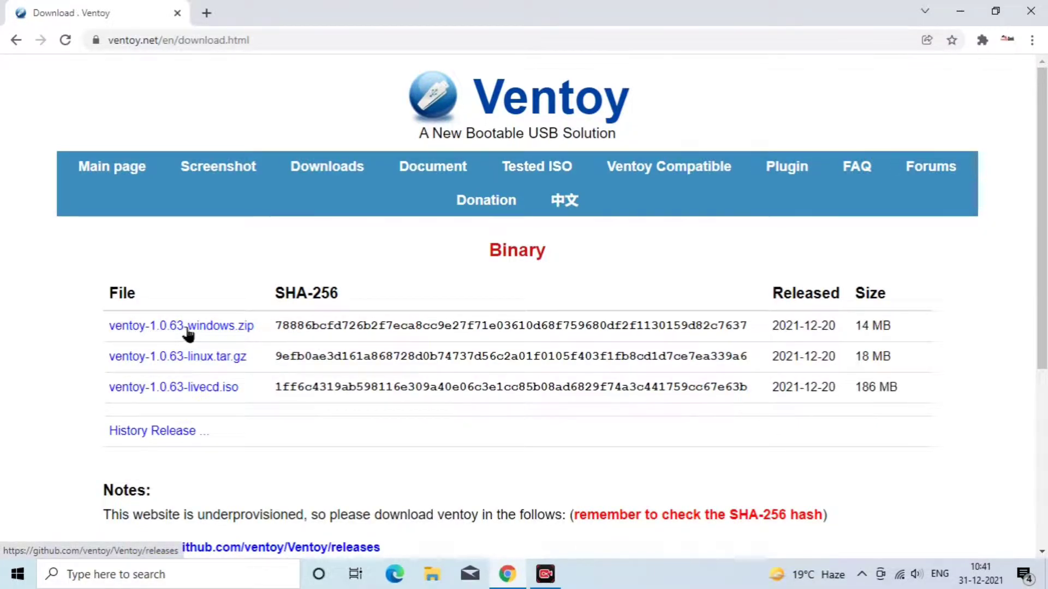
Download ventoy-1.0.63-windows.zip from the Ventoy 1.0.63 release on GitHub and close the browser
click(222, 325)
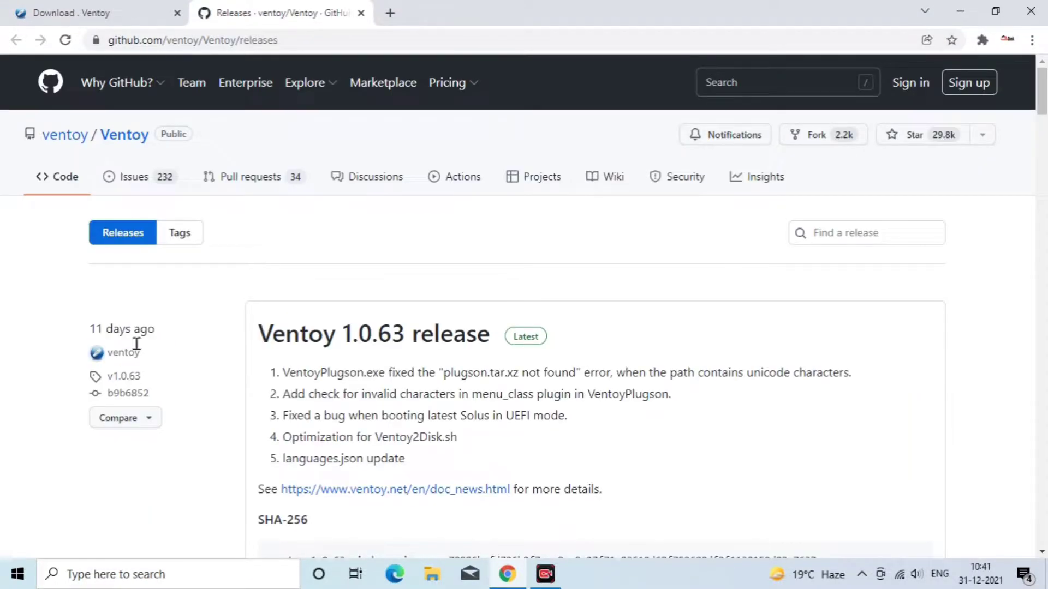
scroll(317, 363, down, 6)
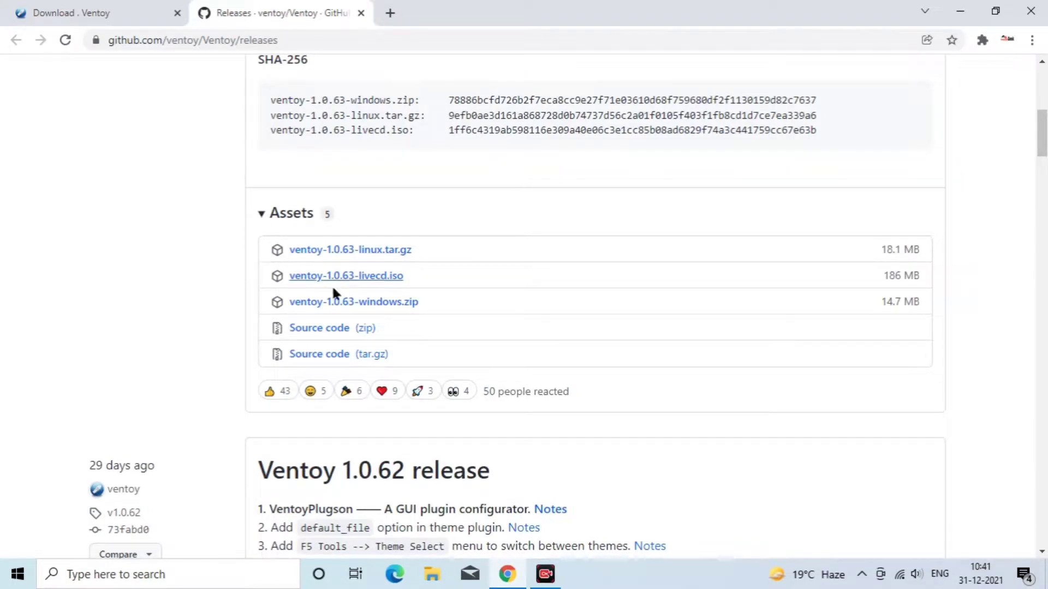
click(376, 303)
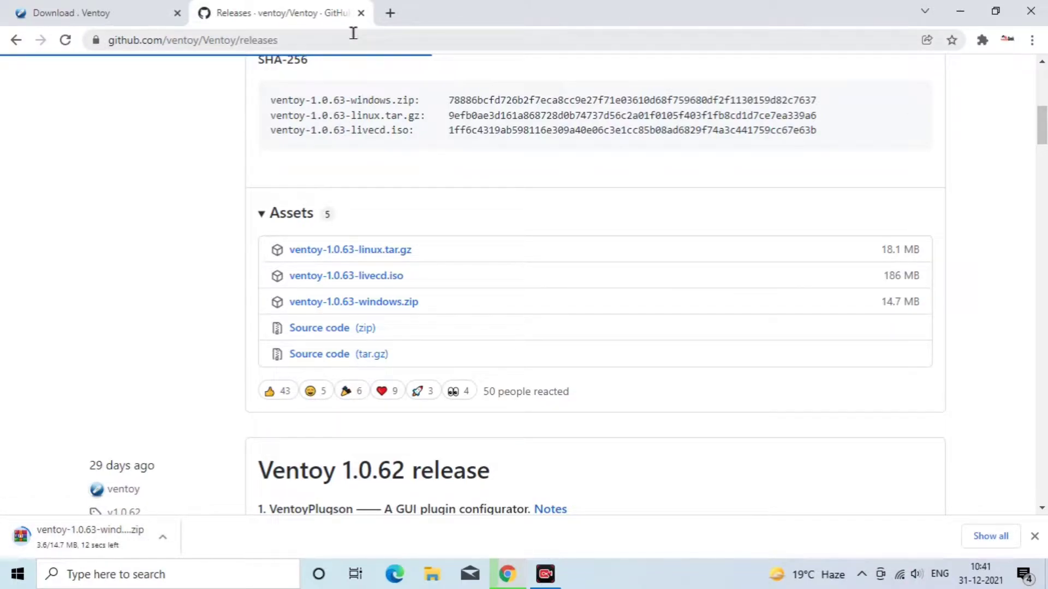
click(361, 13)
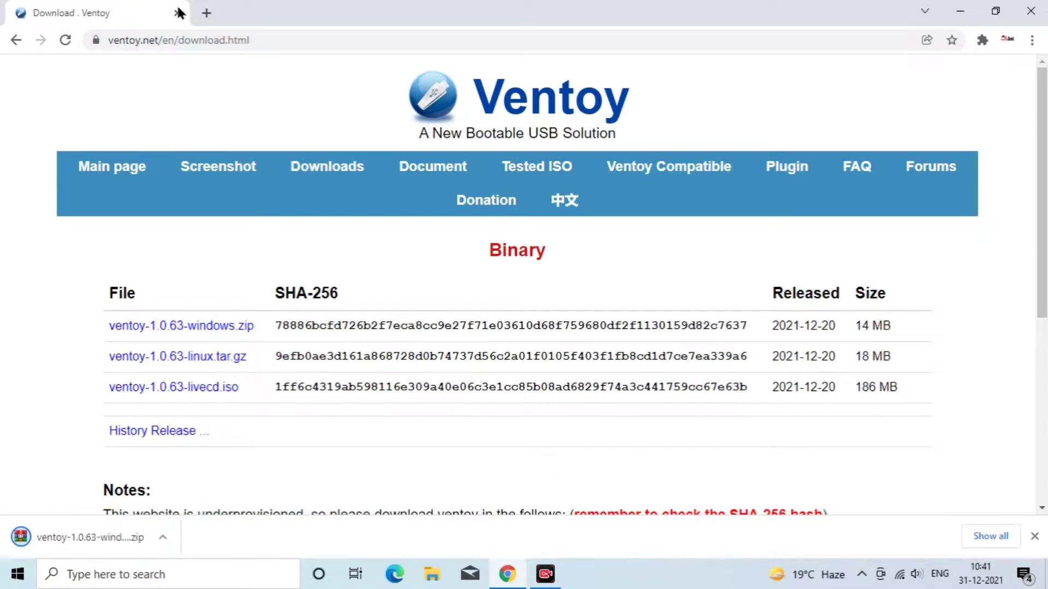
click(1031, 11)
click(12, 109)
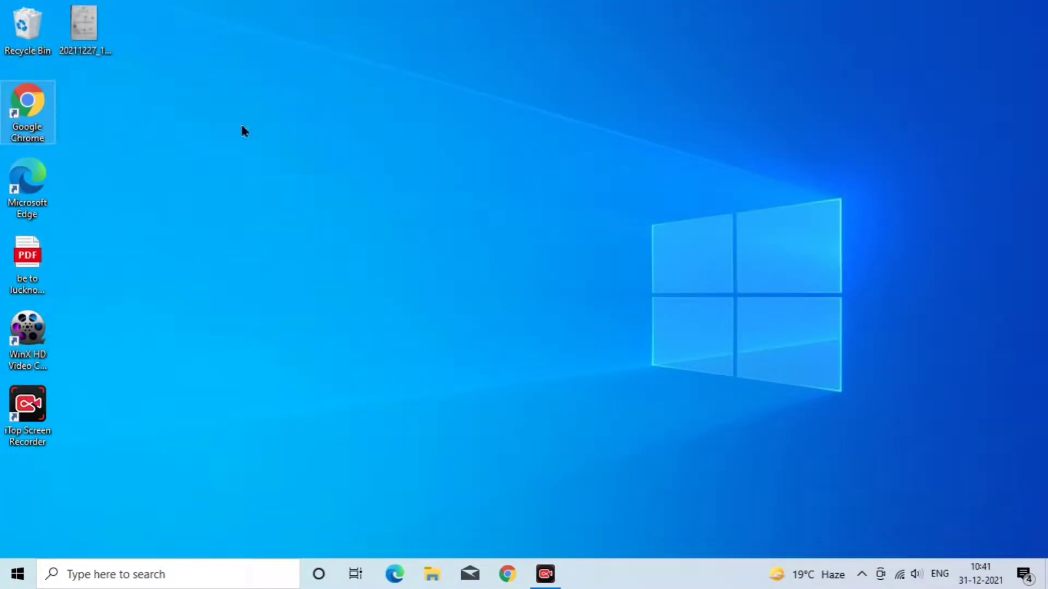
Locate the downloaded ventoy-1.0.63-windows (1) archive in the Downloads folder in File Explorer and view its available actions
click(437, 569)
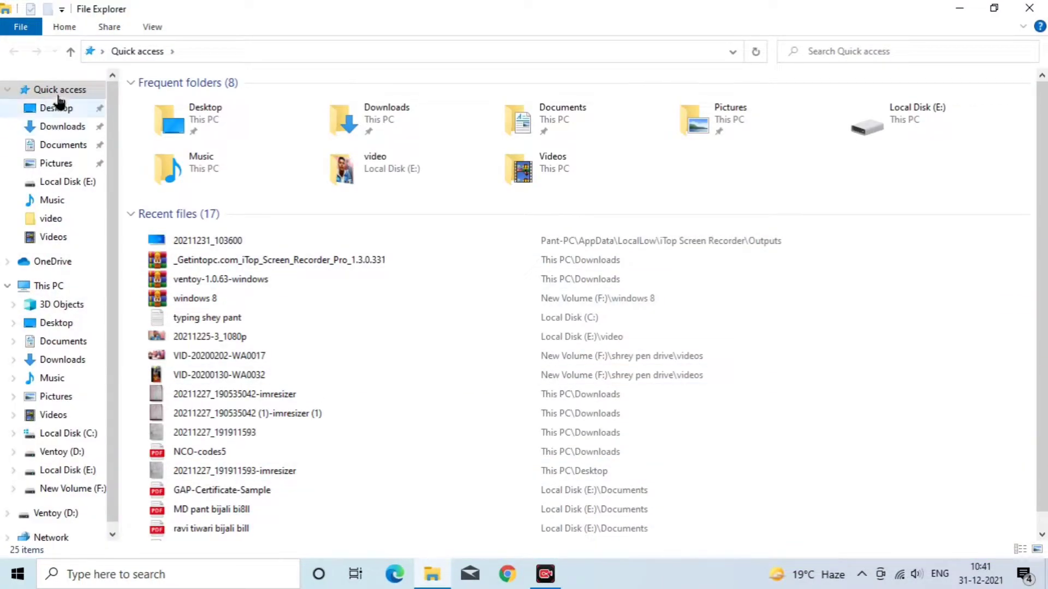
click(61, 129)
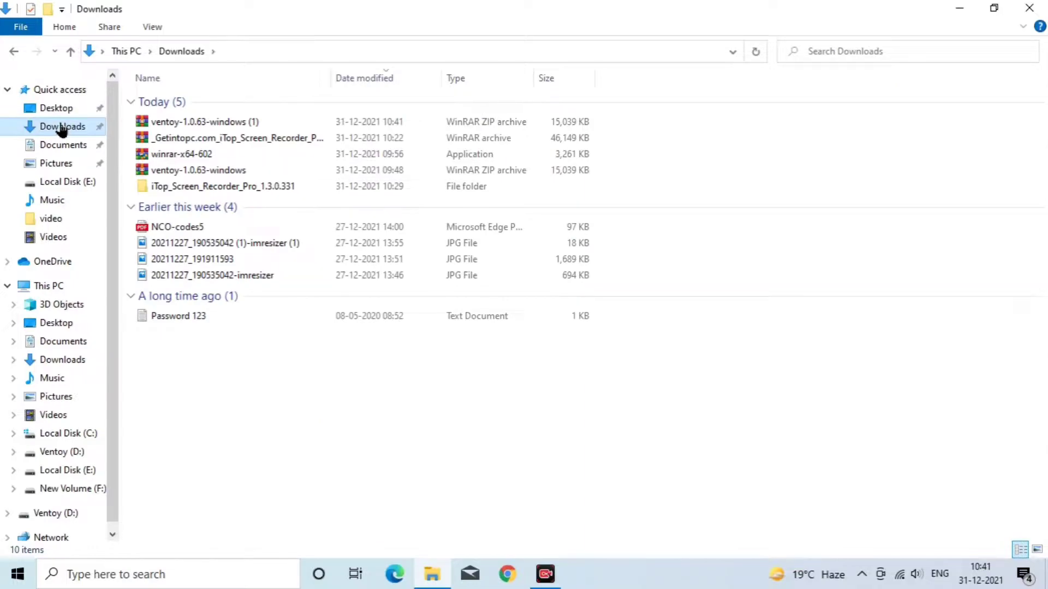
right_click(191, 119)
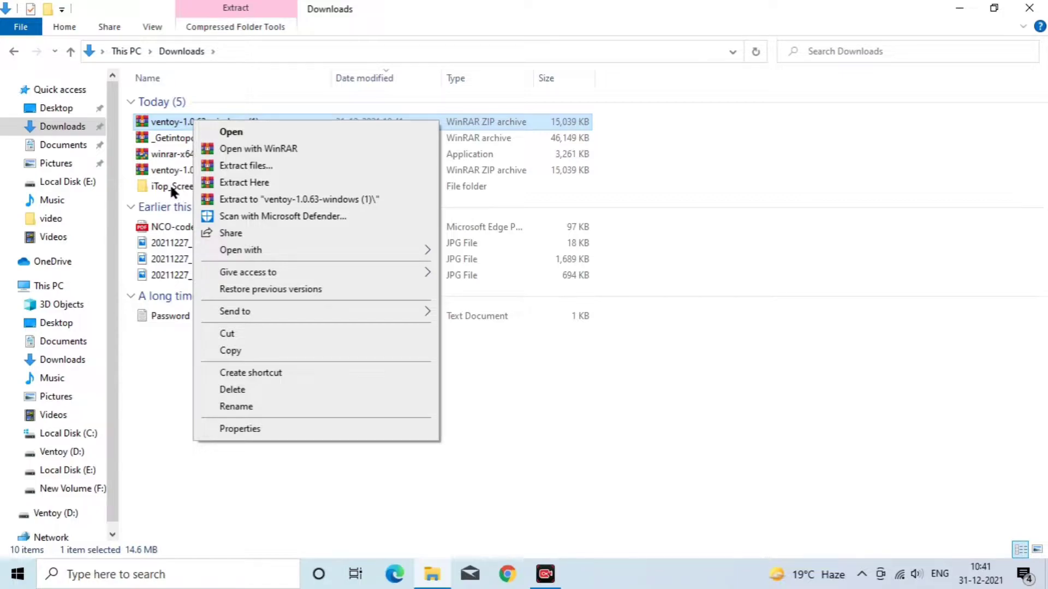
click(312, 451)
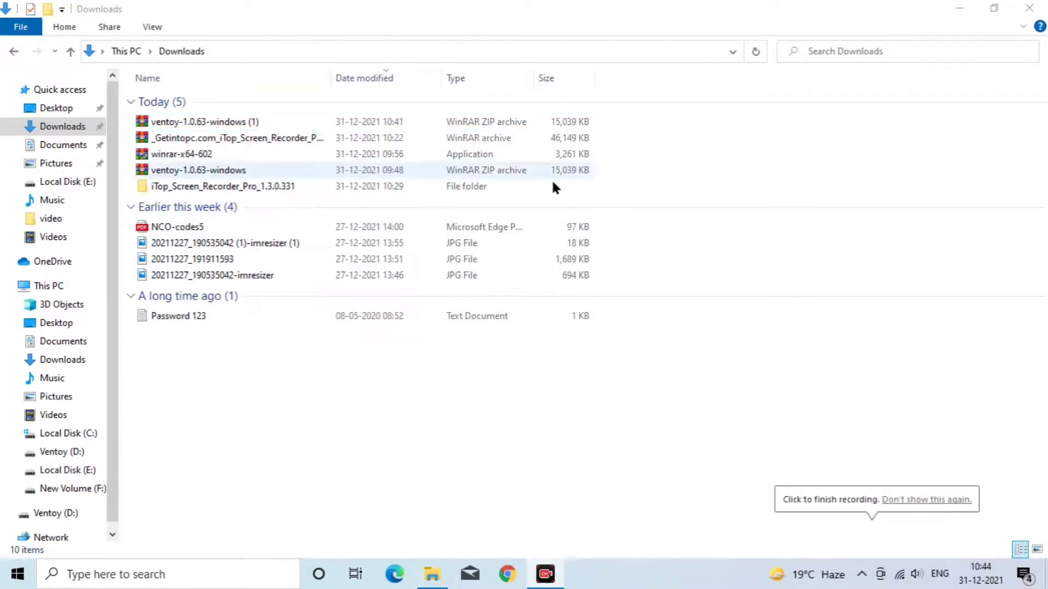
Open the ventoy-1.0.63 folder inside ventoy-1.0.63-windows on New Volume (F:) and launch the Ventoy2Disk application
click(48, 285)
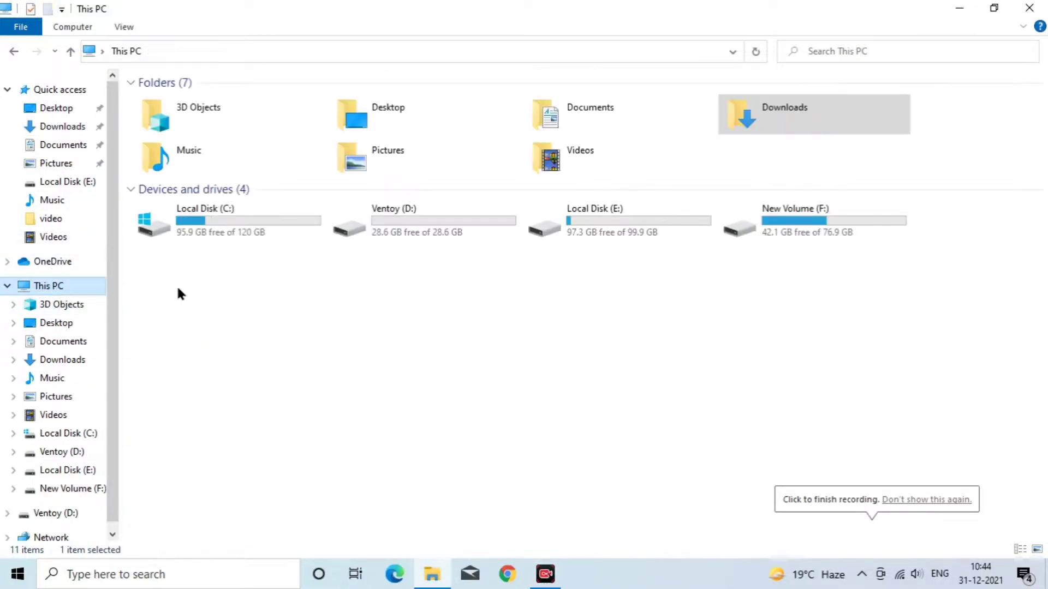
double_click(580, 221)
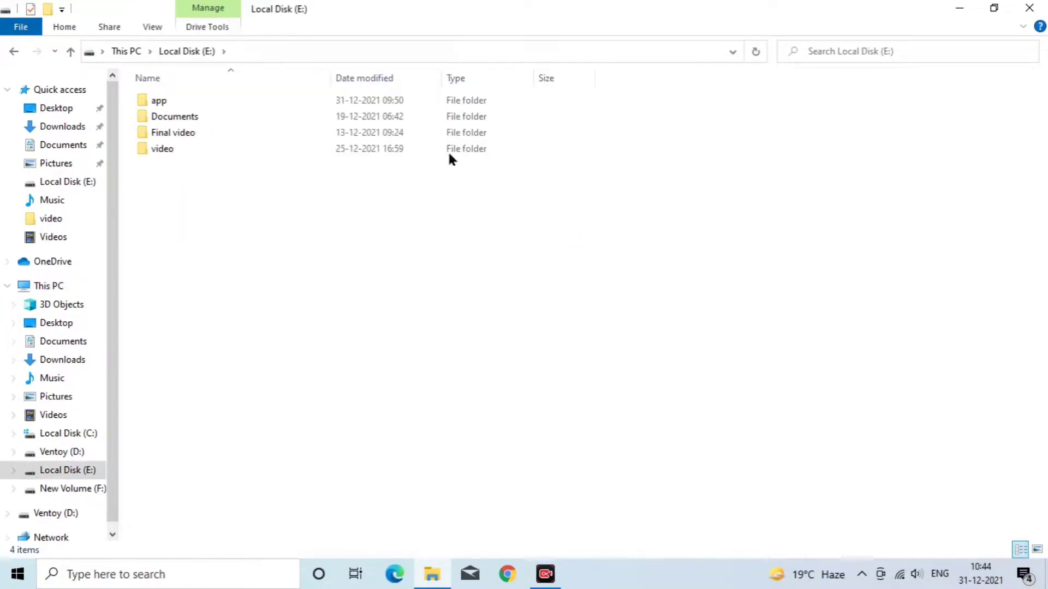
click(77, 488)
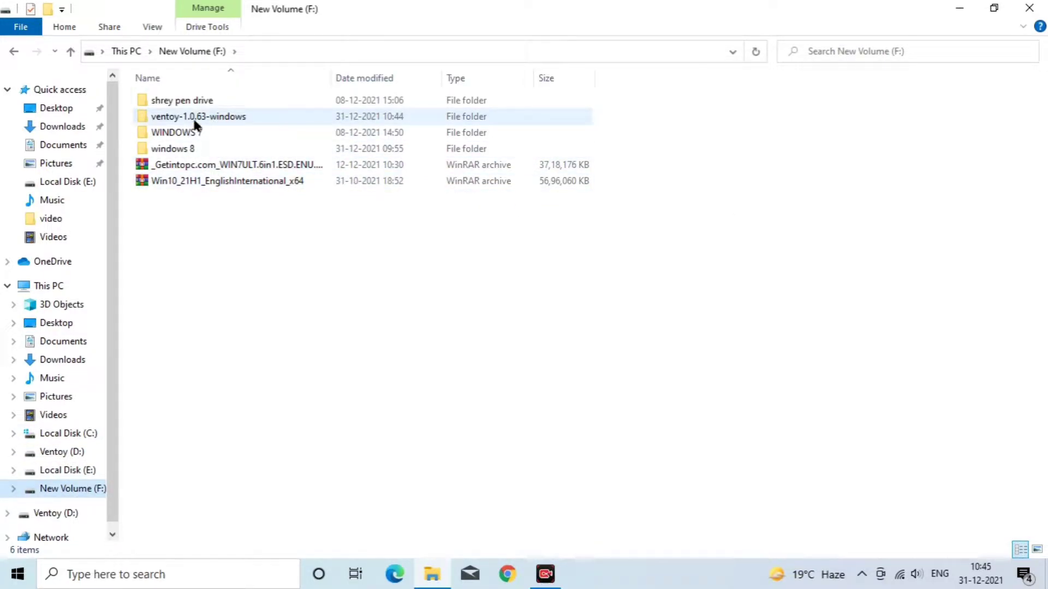
mouse_move(211, 120)
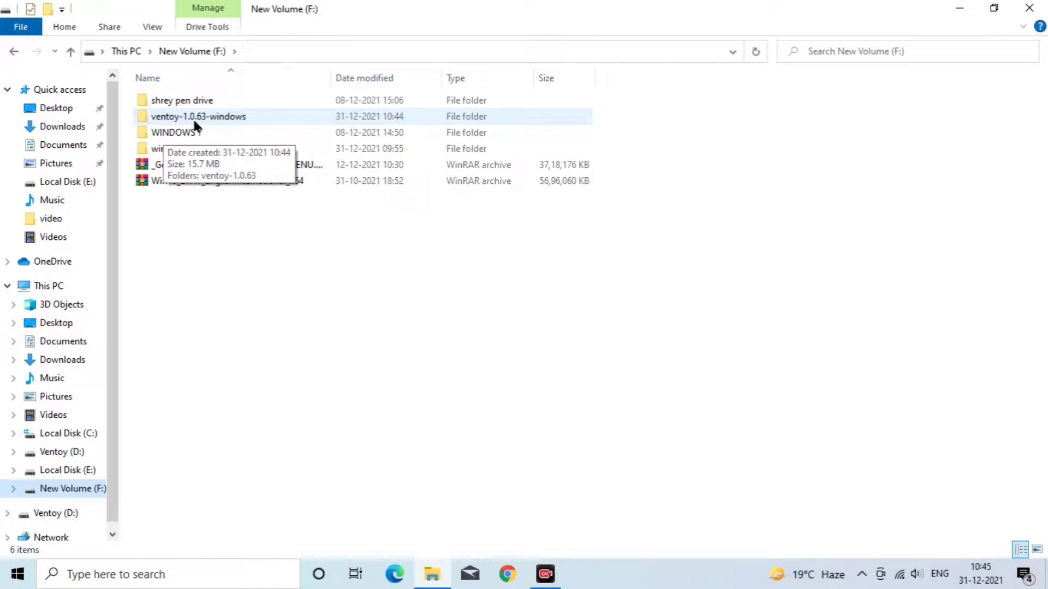
double_click(195, 122)
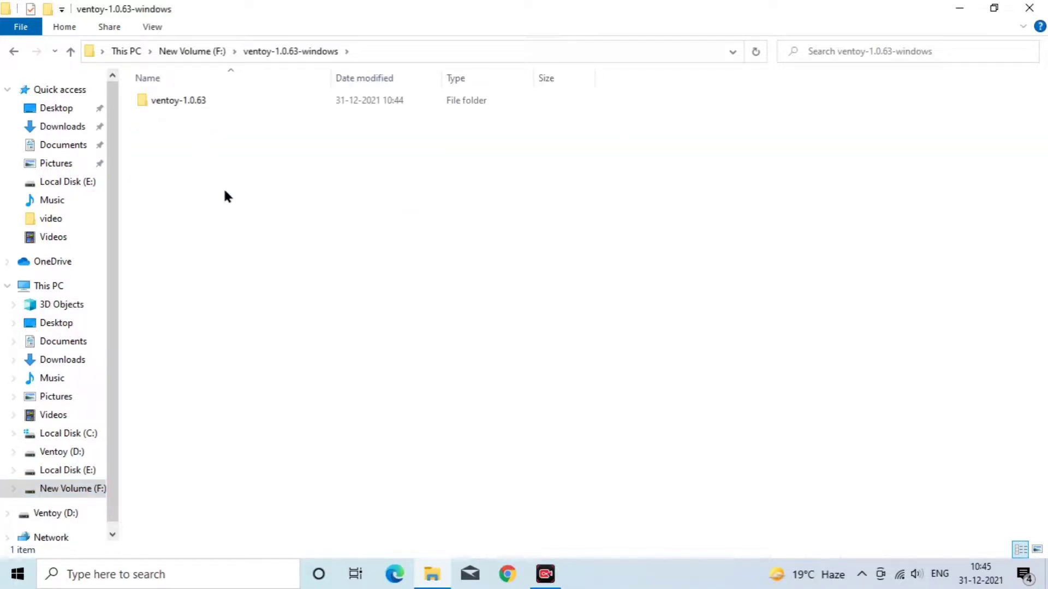
double_click(277, 102)
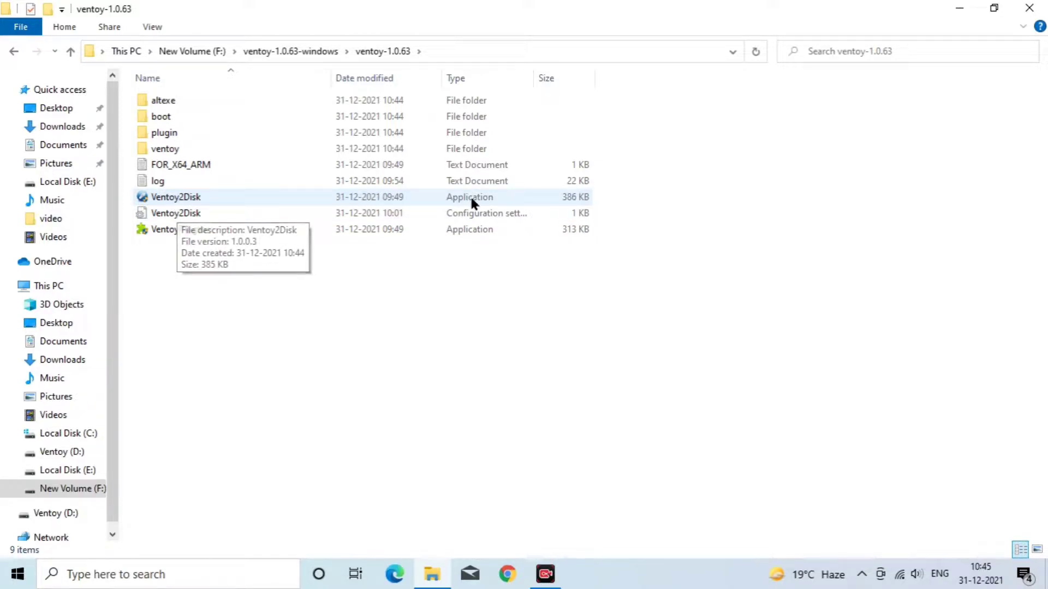
click(438, 195)
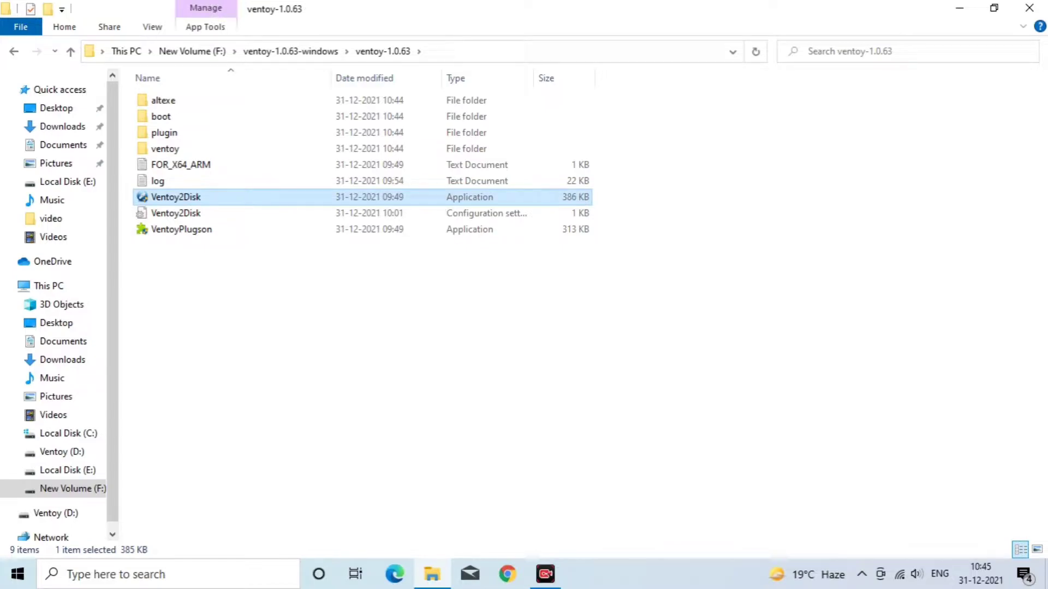
double_click(438, 196)
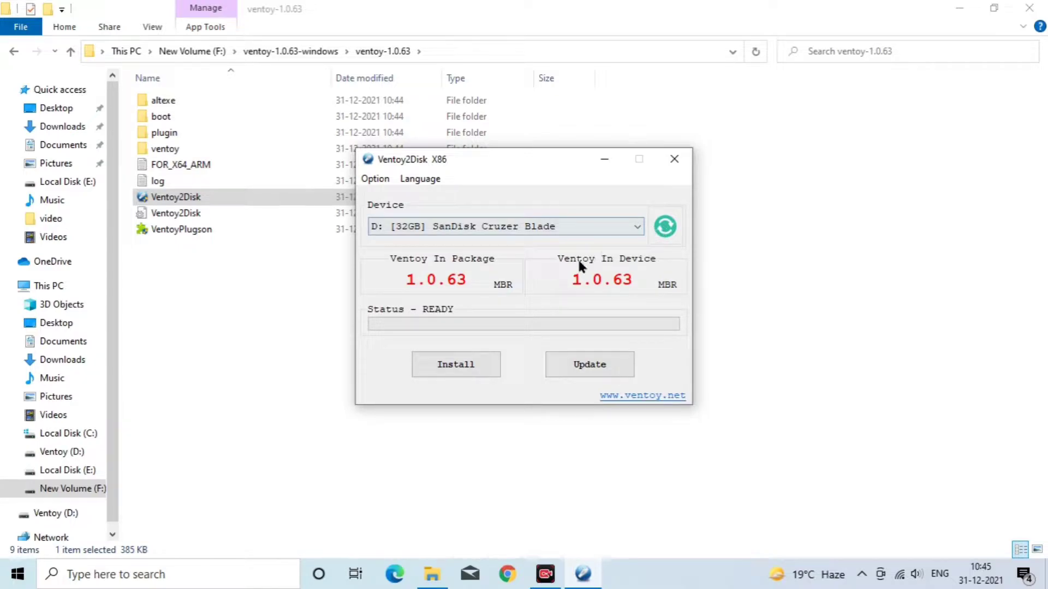
Install Ventoy on the 32GB SanDisk Cruzer Blade (D:), accepting both format warnings, and close Ventoy2Disk and File Explorer
click(452, 372)
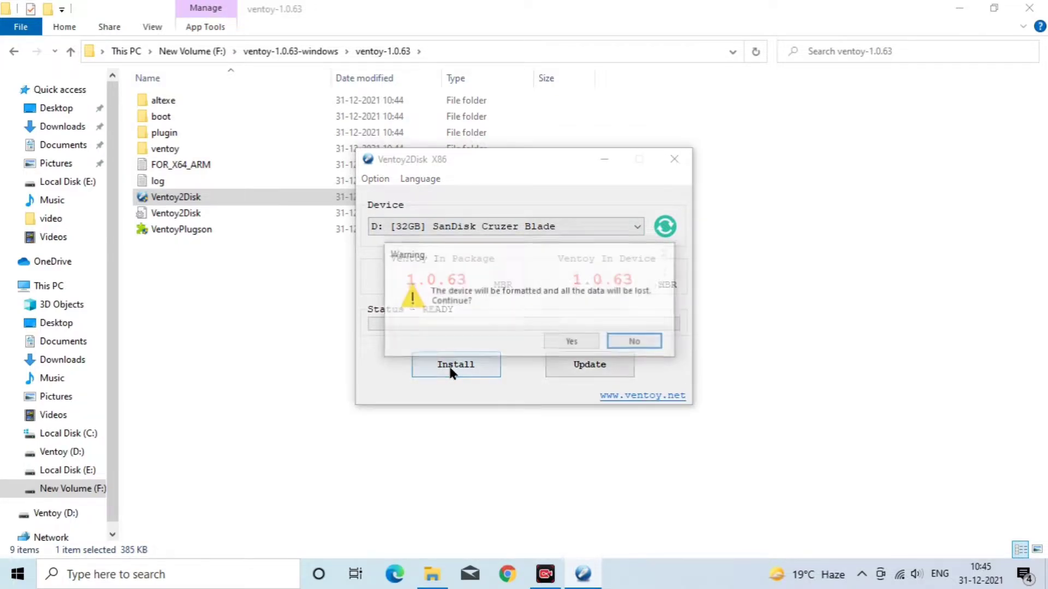
click(564, 339)
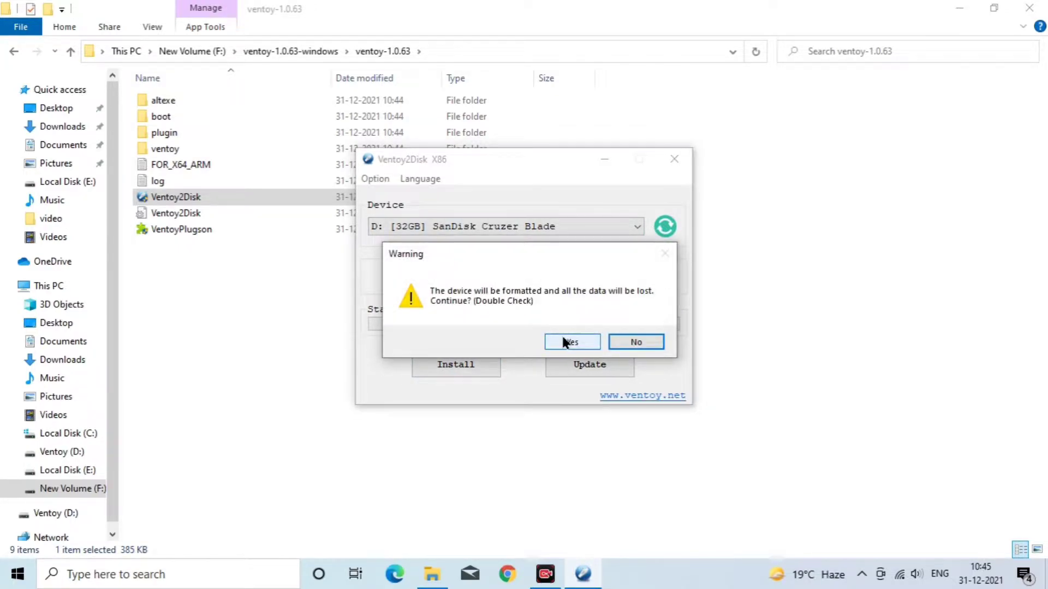
click(564, 338)
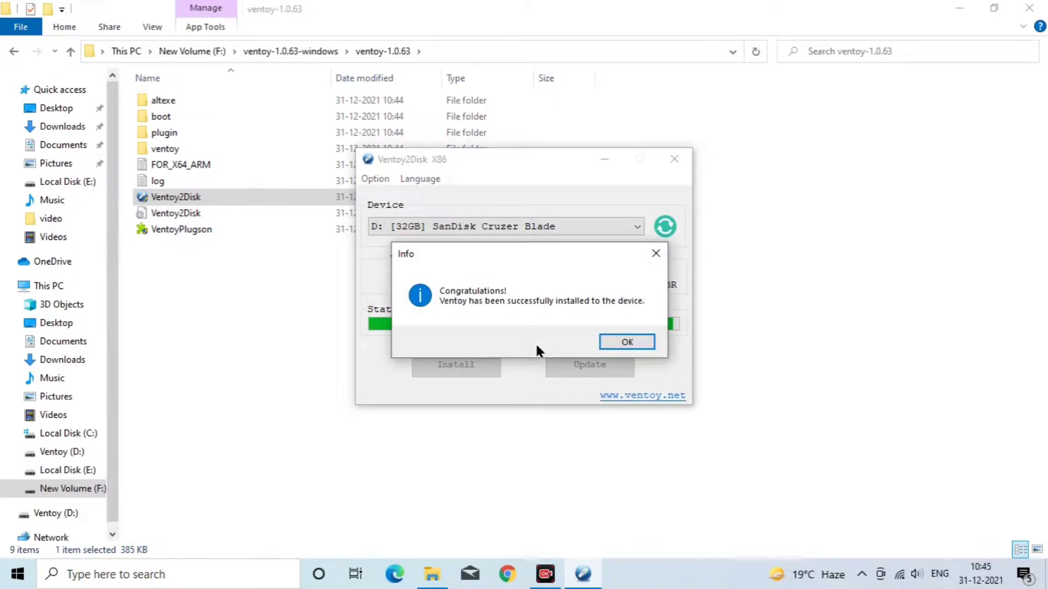
click(636, 341)
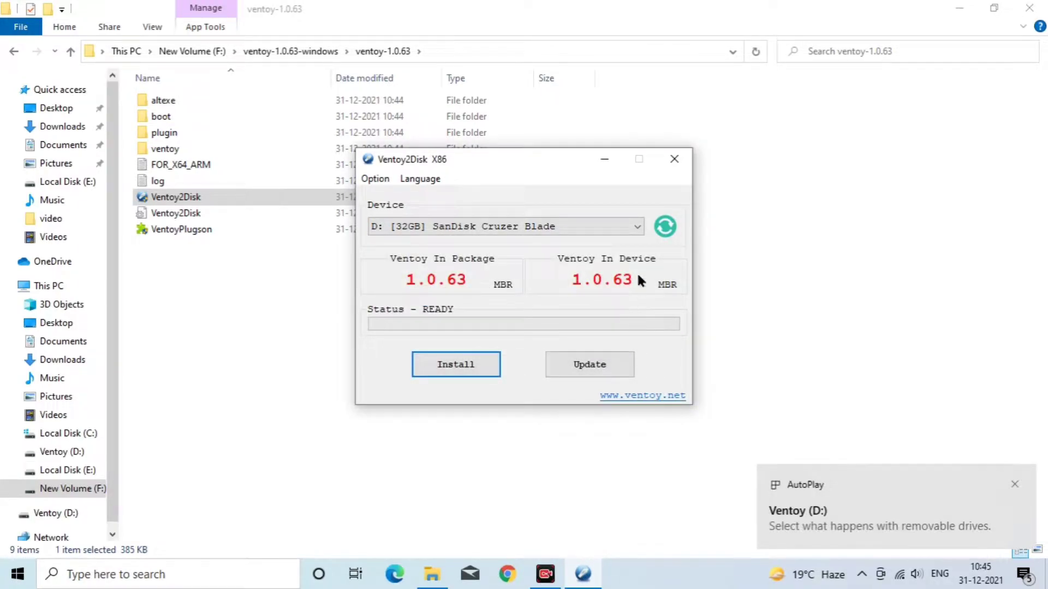
click(676, 160)
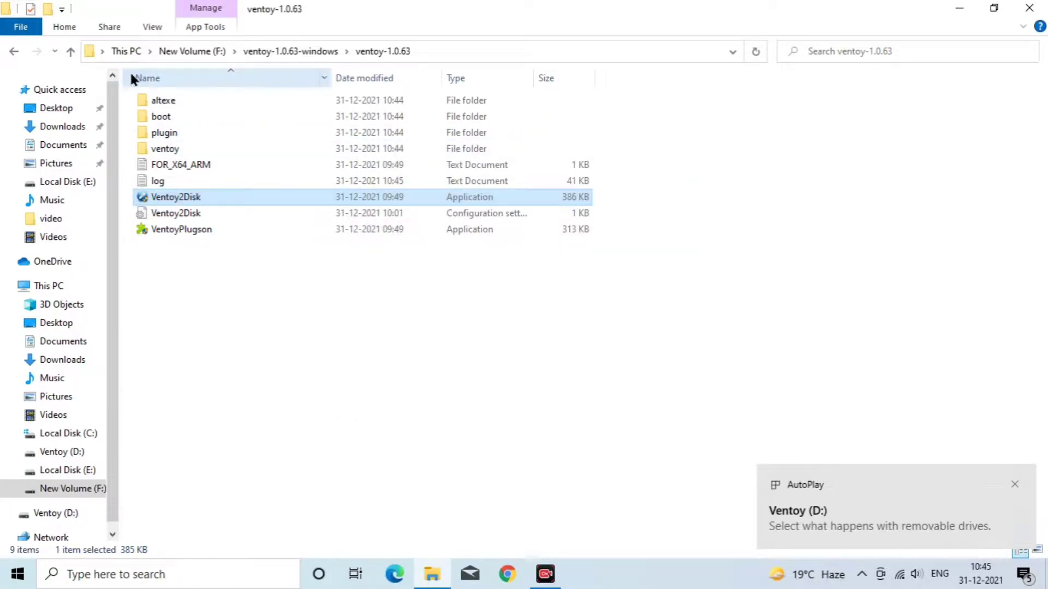
click(1026, 7)
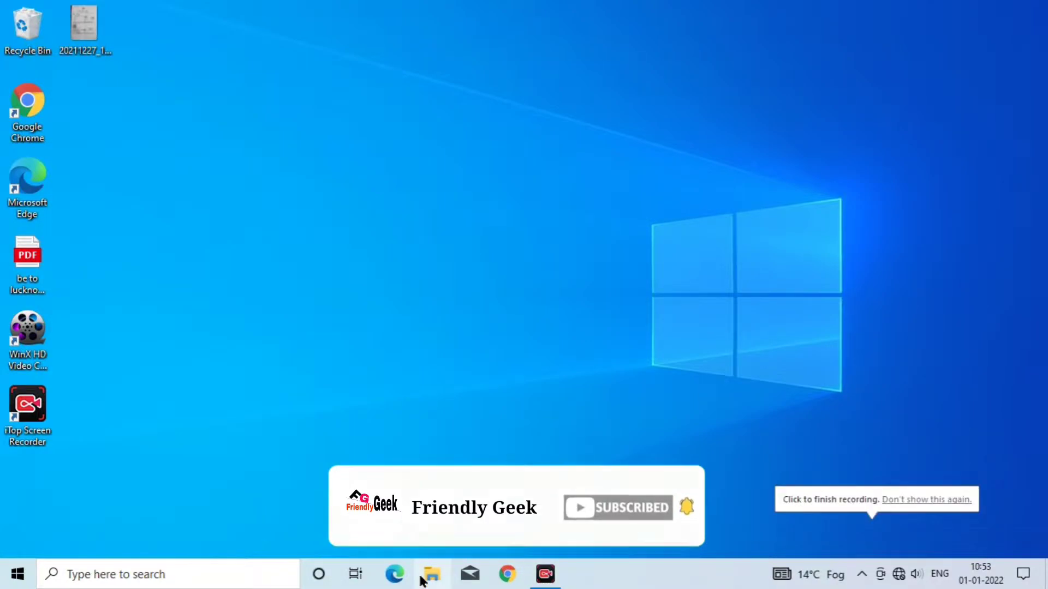
Copy the Win10_21H1_EnglishInternational_x64 and windows_7 archives from New Volume (F:) to the Ventoy (D:) drive and reopen that drive to check them
click(423, 580)
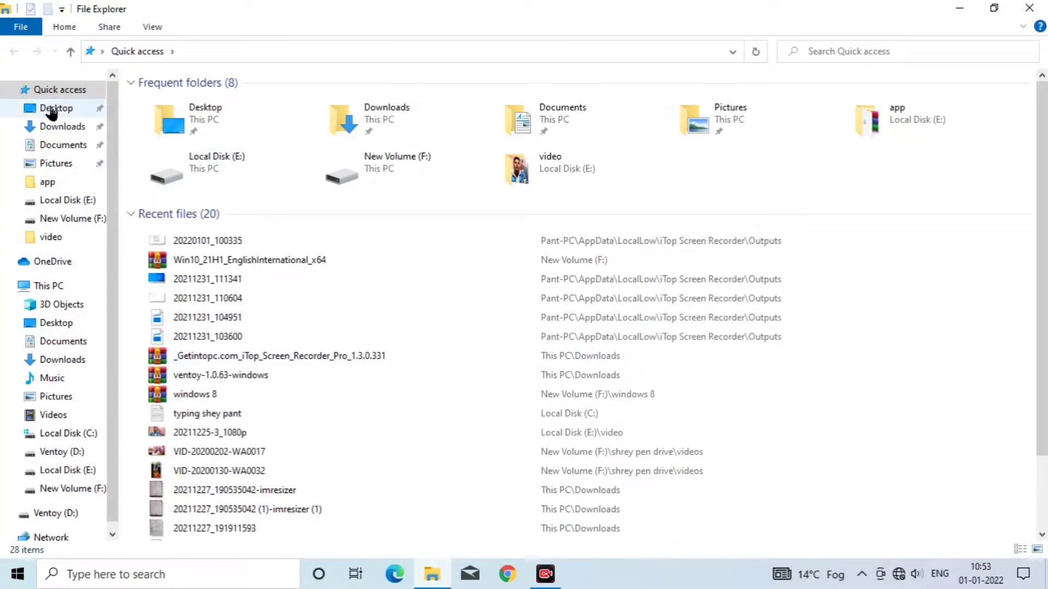
click(54, 288)
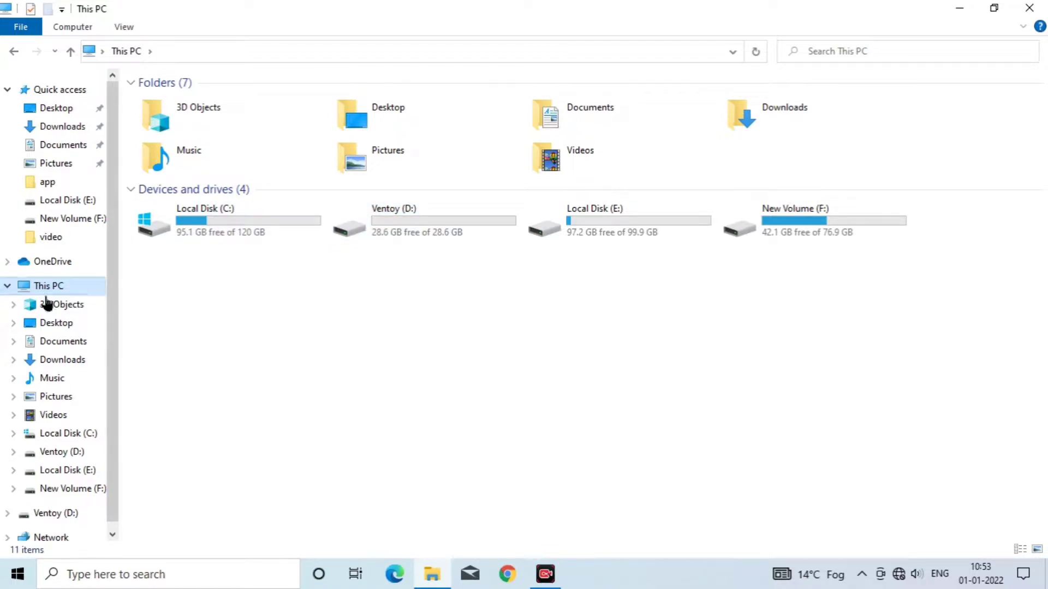
double_click(866, 213)
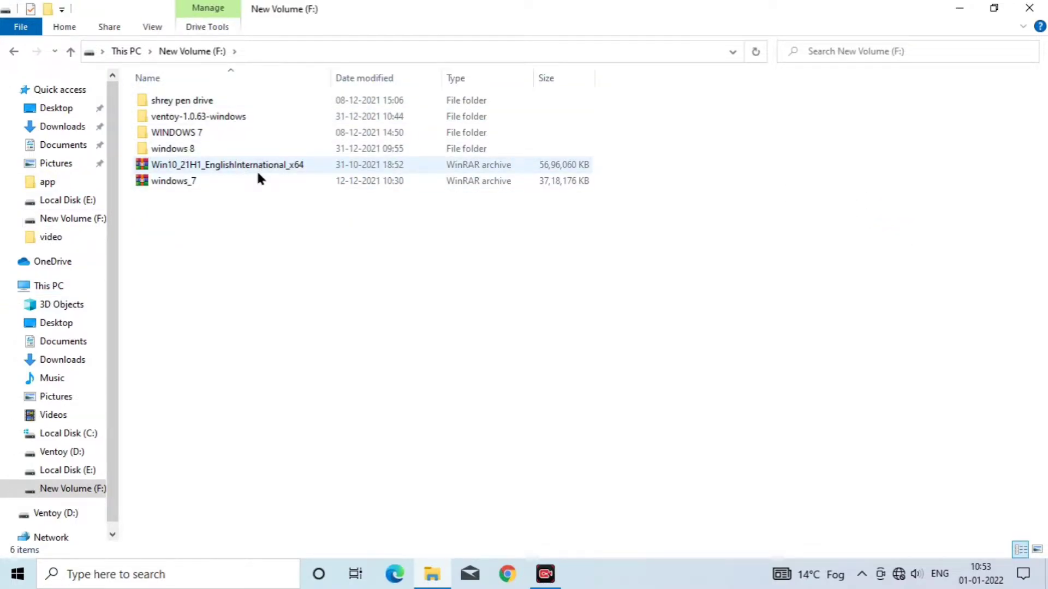
drag(628, 163, 409, 199)
right_click(408, 197)
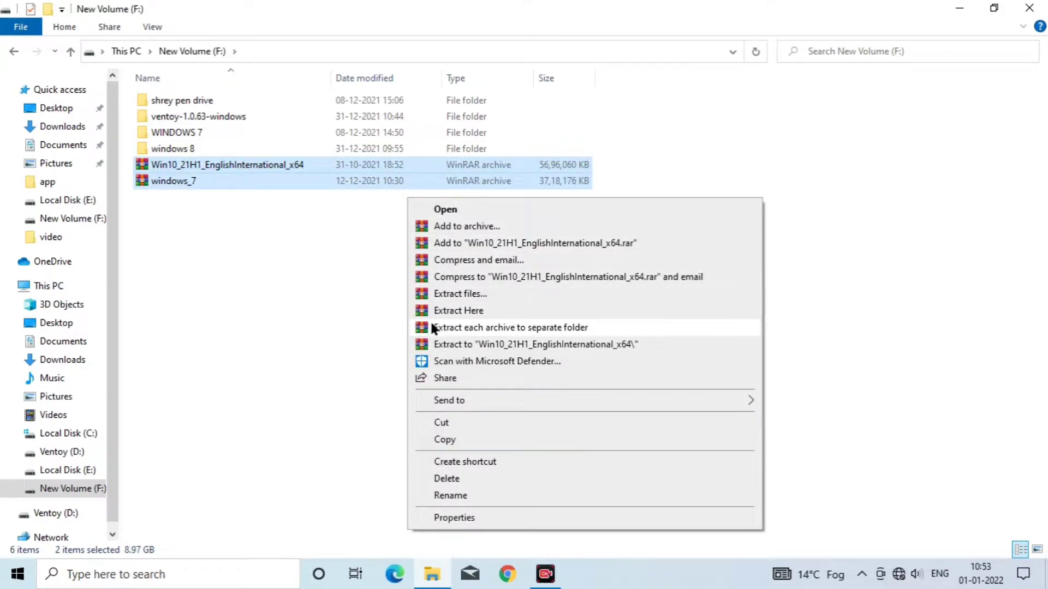
click(447, 440)
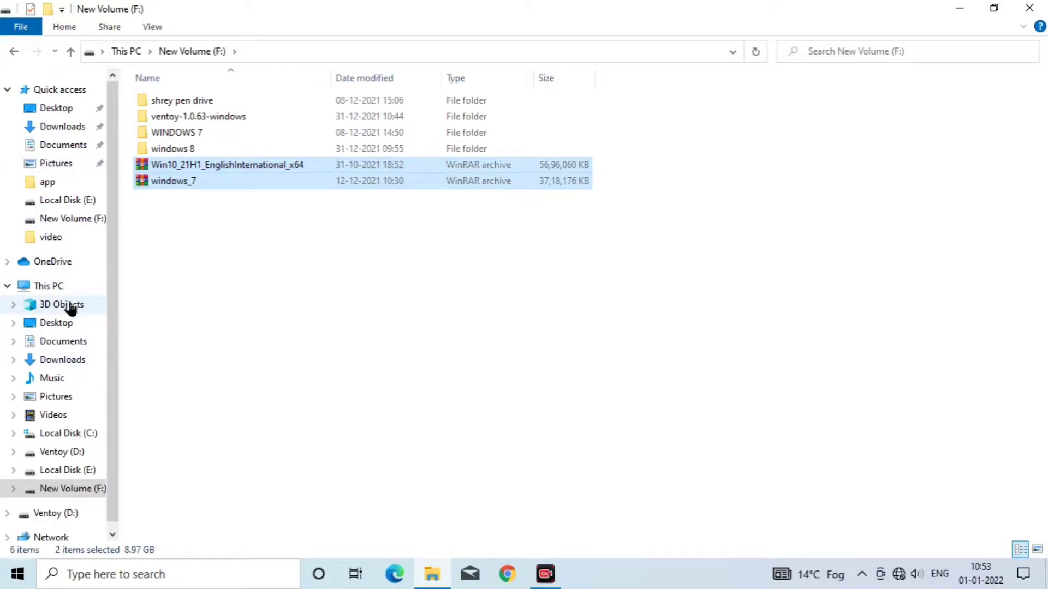
click(71, 284)
double_click(405, 230)
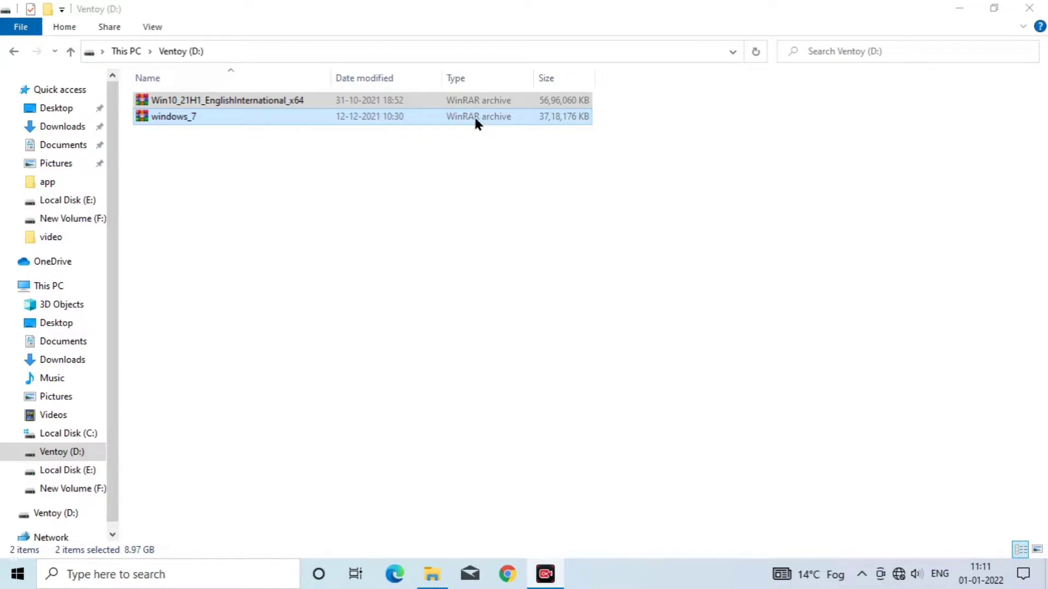
click(13, 52)
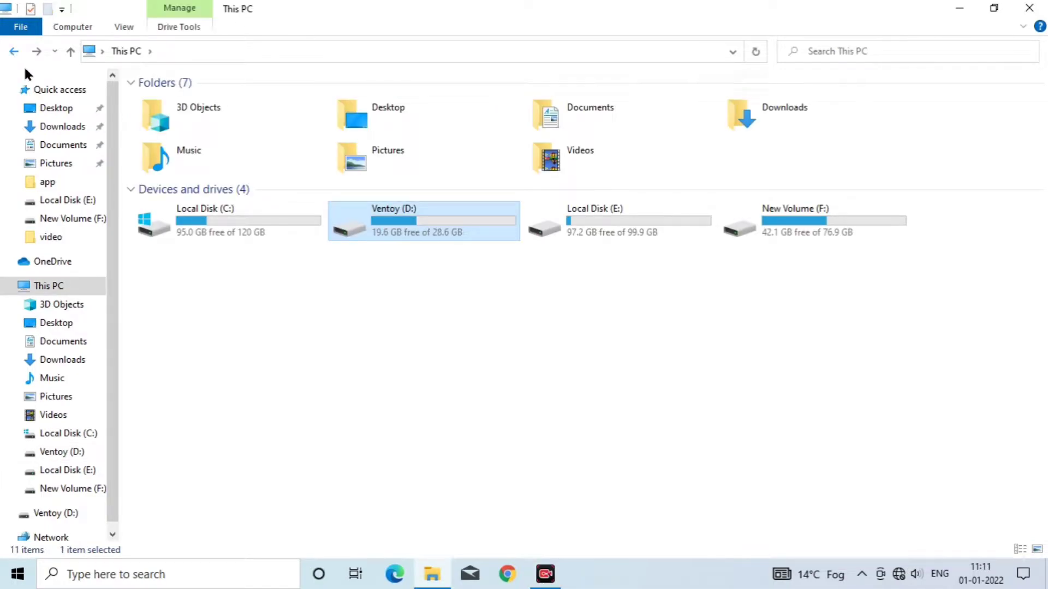
double_click(400, 220)
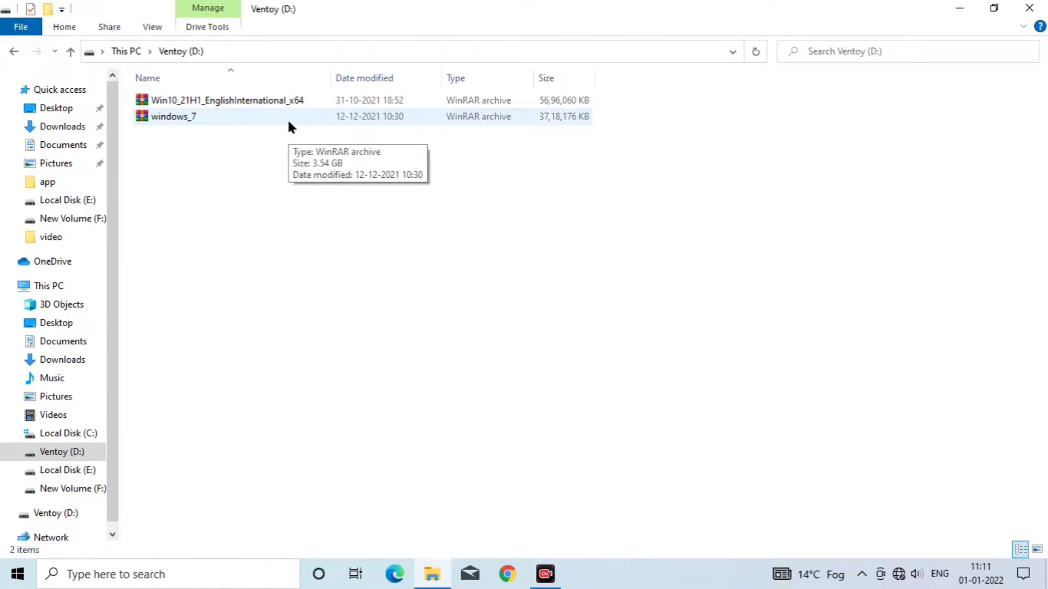
Leave the Ventoy (D:) drive, enter the BIOS setup's Boot settings and go to Boot Option #1
click(15, 51)
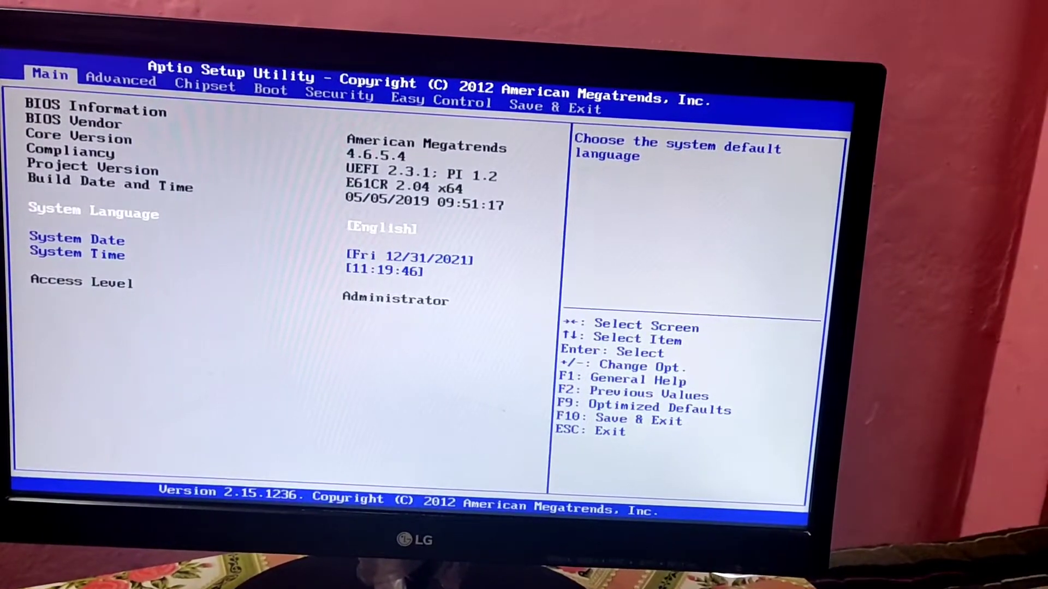
key(Right)
key(Right)
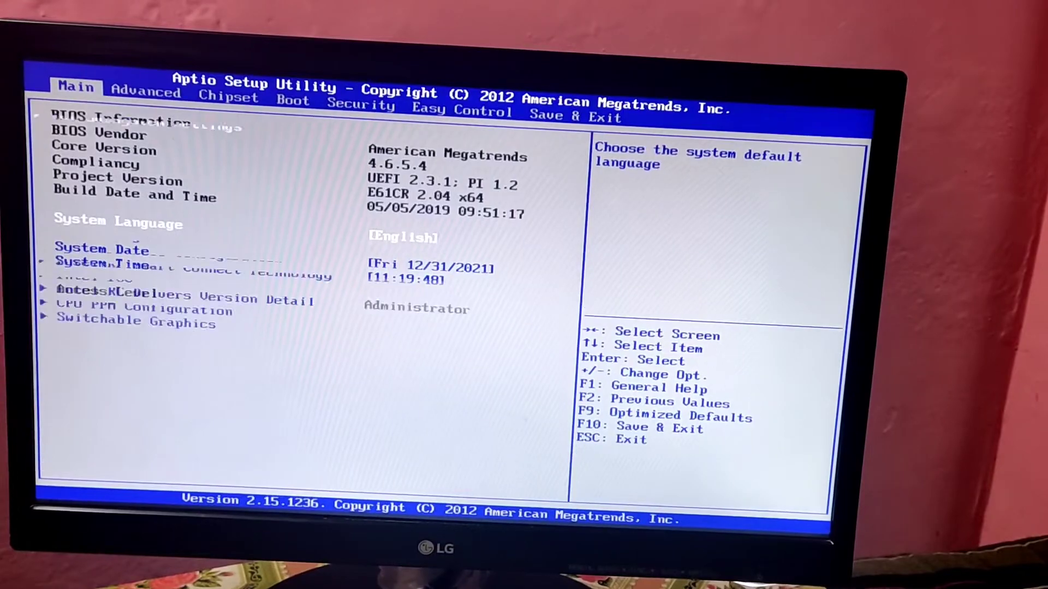
key(Right)
key(Down)
key(Down)
key(Down)
key(Down)
key(Down)
key(Up)
key(Down)
key(Up)
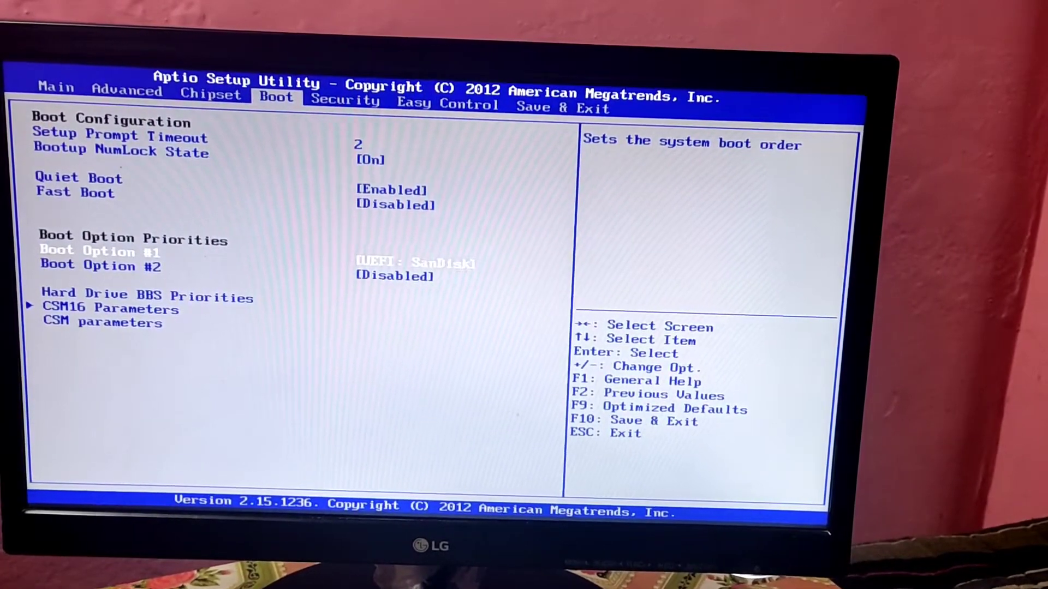
Open Hard Drive BBS Priorities and examine the devices available for Boot Option #2
key(Down)
key(Down)
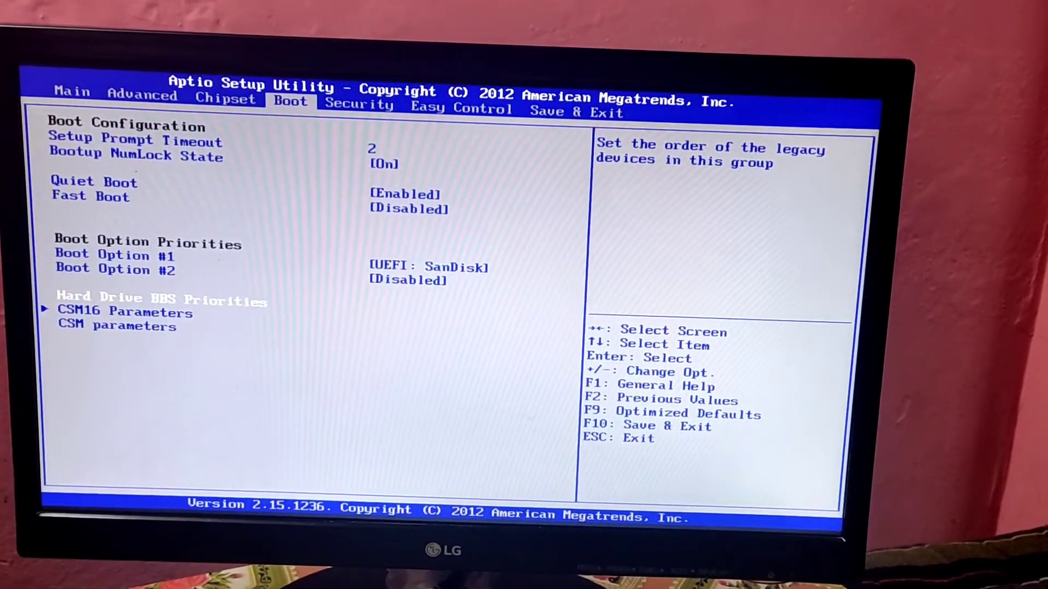
key(Return)
key(Down)
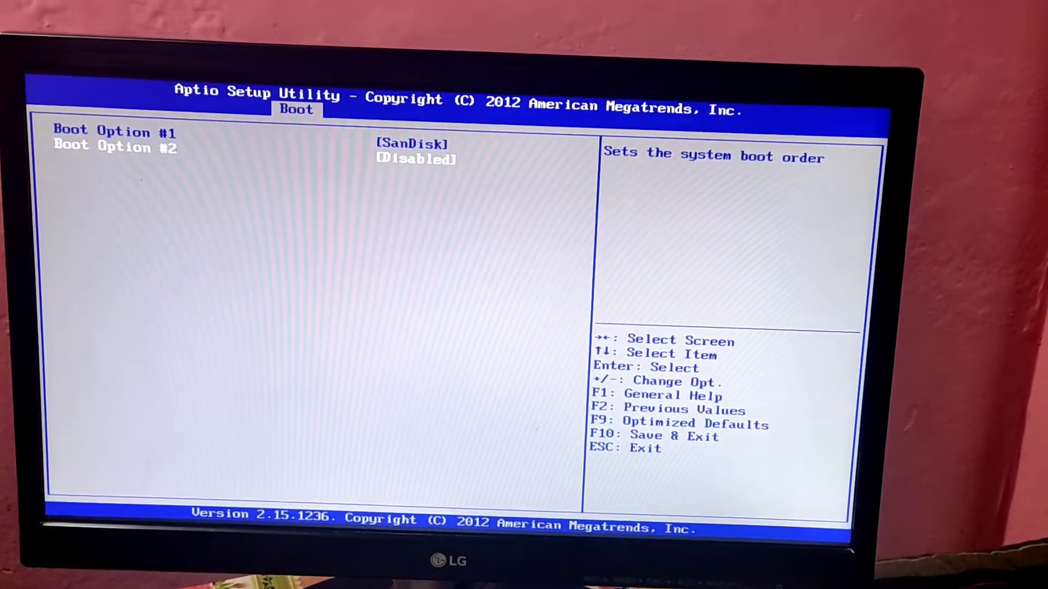
key(Return)
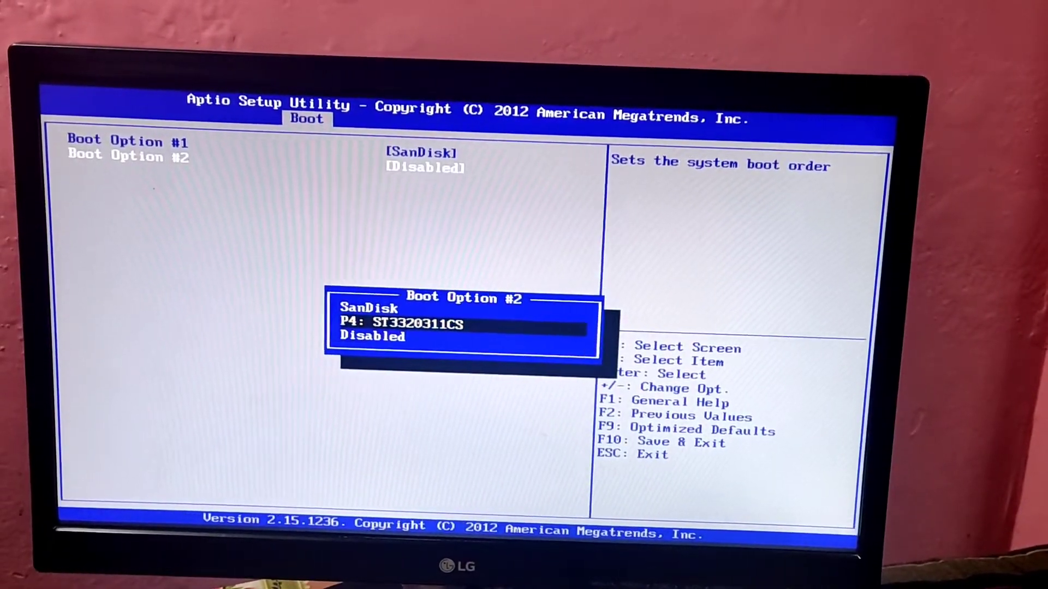
key(Up)
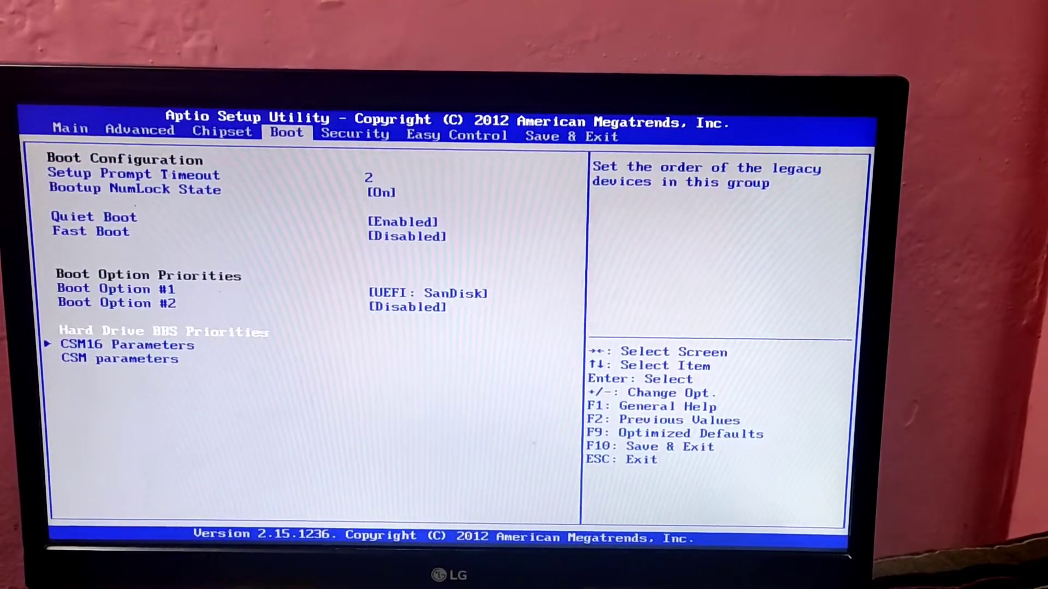
Set Boot Option #1 in the boot priorities to UEFI: SanDisk
key(Up)
key(Up)
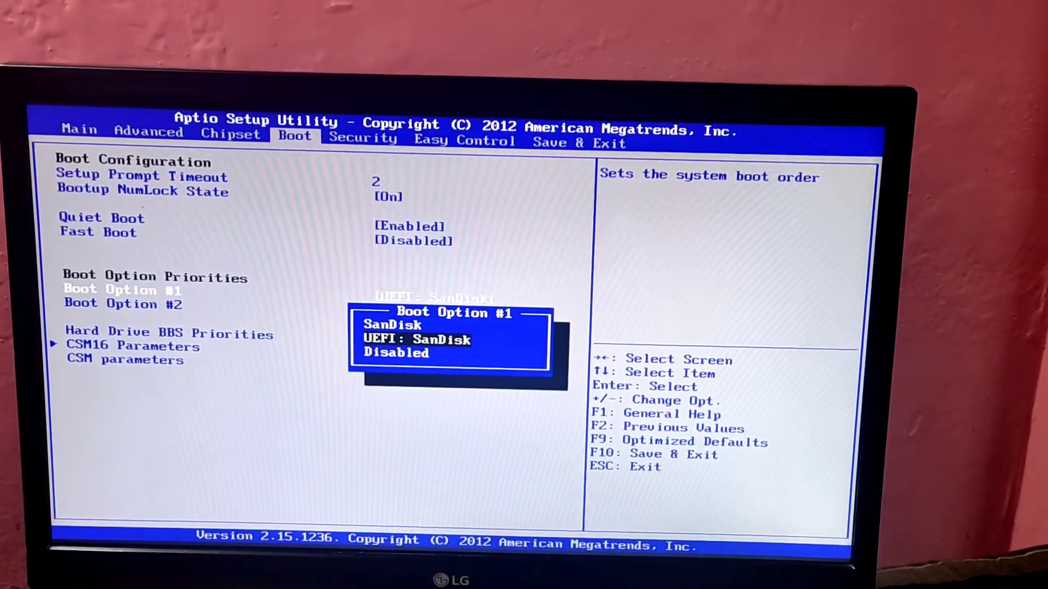
key(Return)
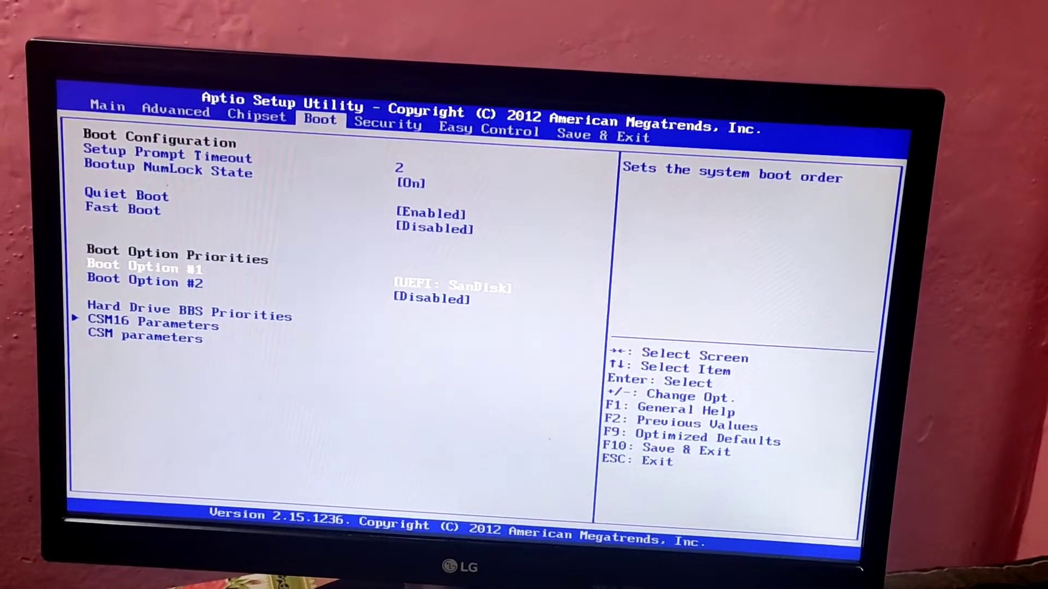
Save the BIOS configuration and exit to boot from the pen drive, and close the Windows Setup window
key(F10)
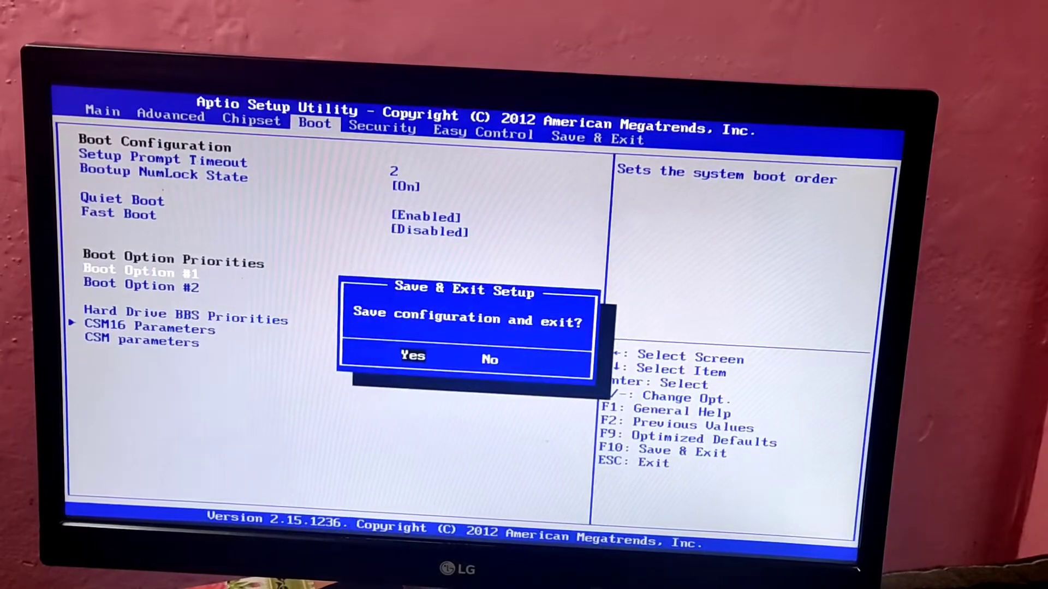
key(Return)
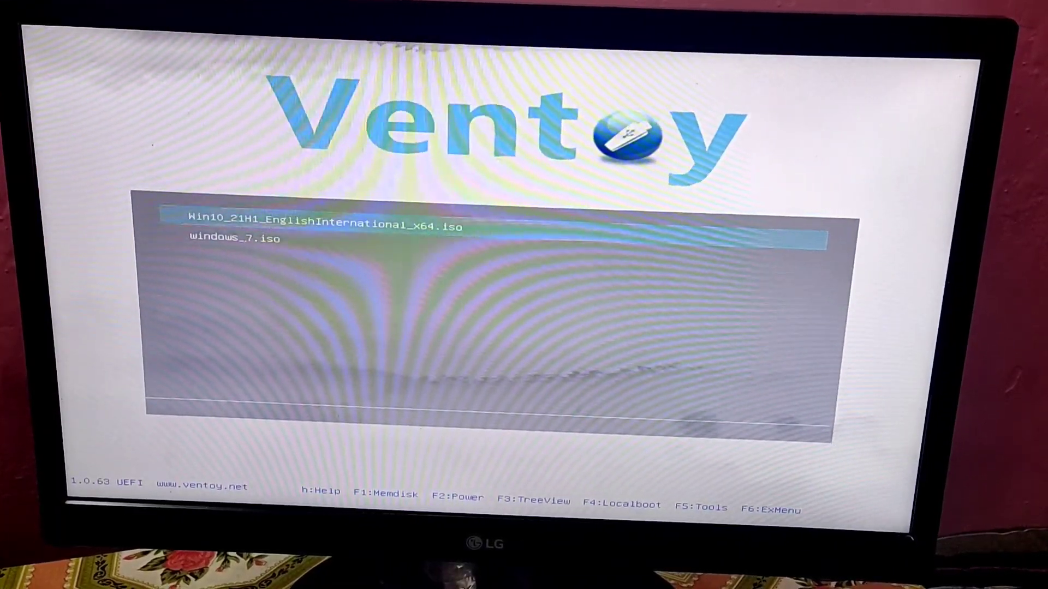
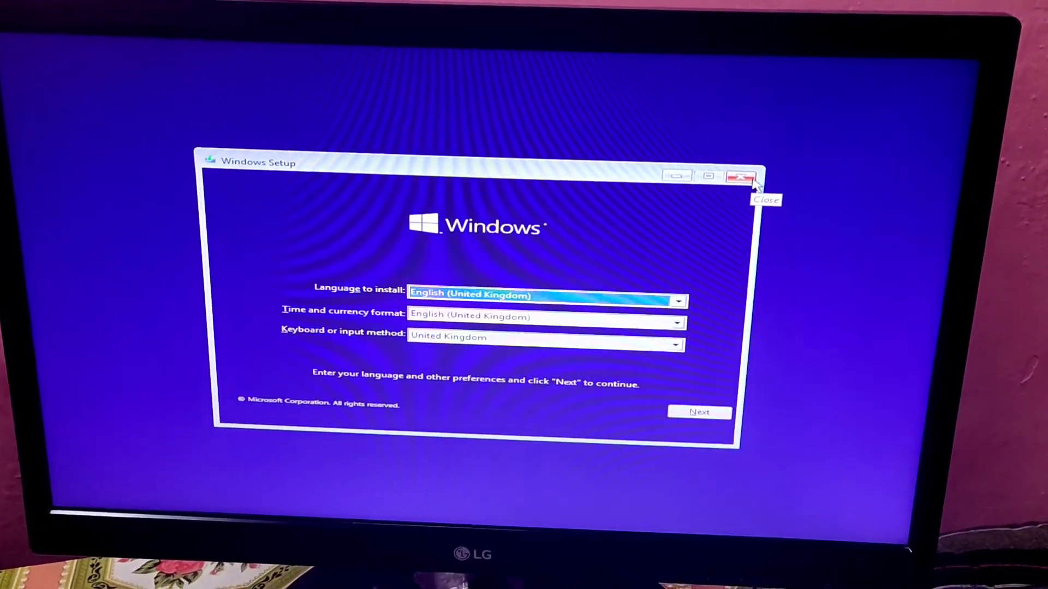
click(749, 183)
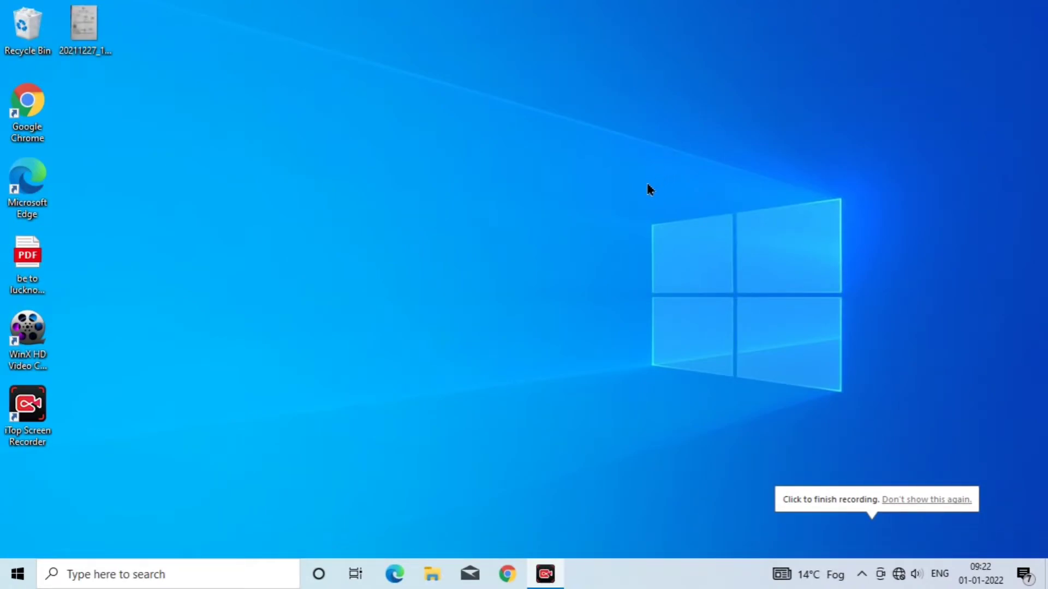
Quick-format USB Drive (D:) from This PC as FAT32 with a 16 kilobytes allocation unit size, accepting the data warning
click(431, 574)
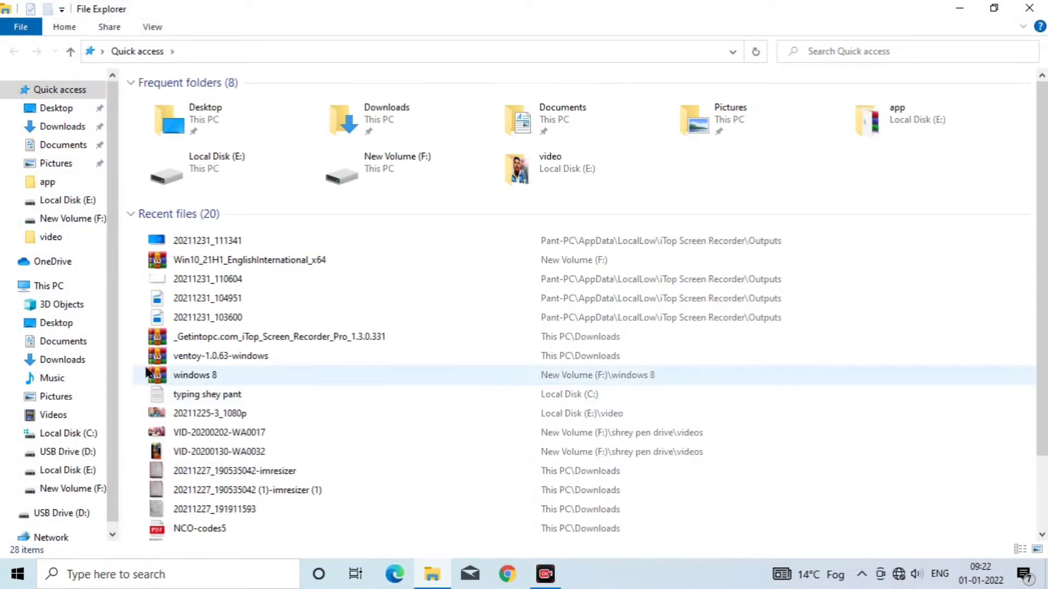
click(73, 281)
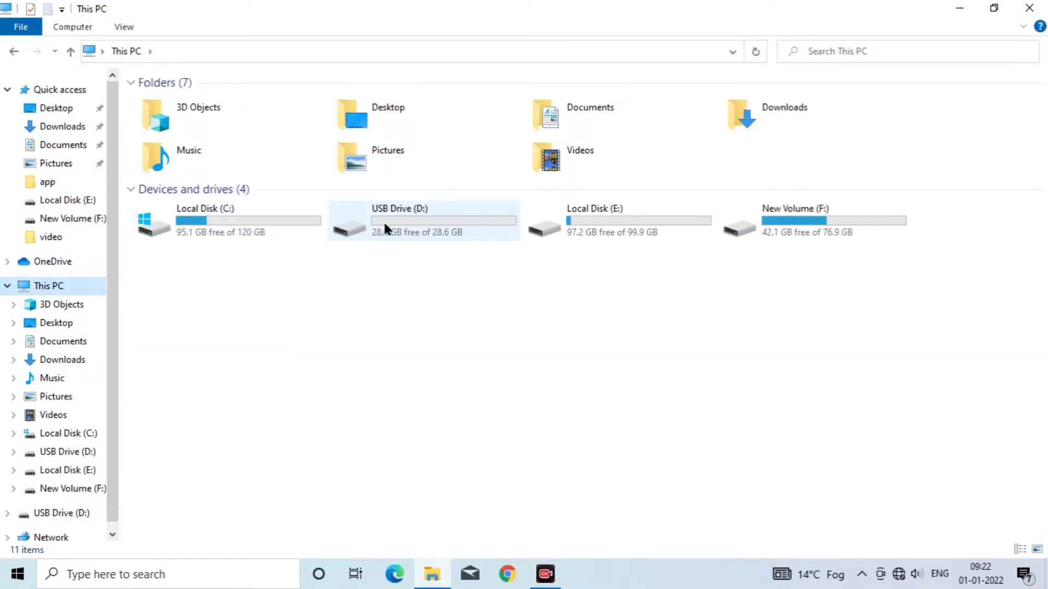
right_click(436, 230)
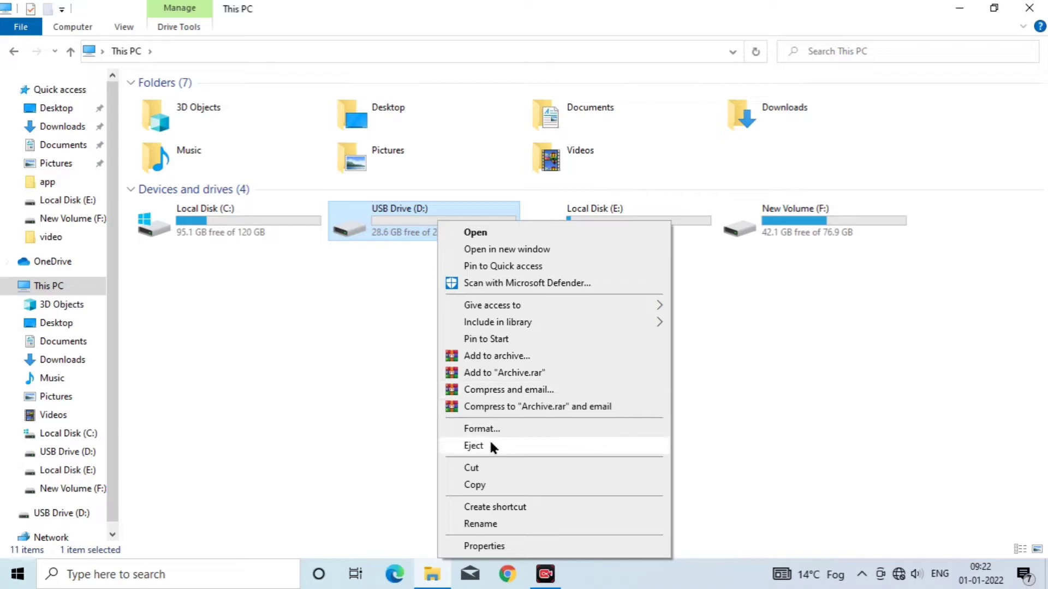
click(498, 429)
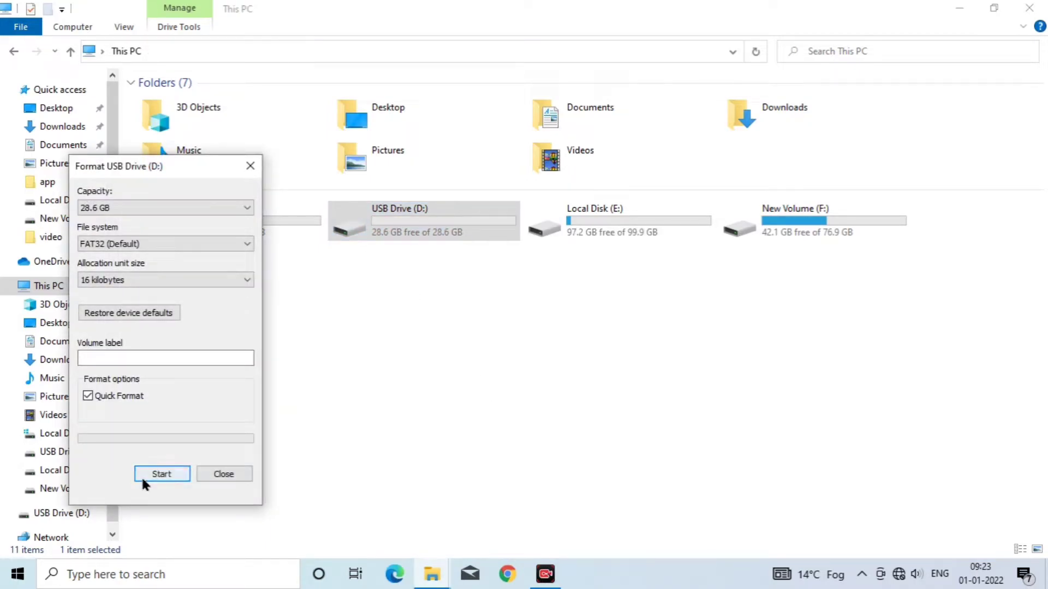
click(143, 478)
click(559, 287)
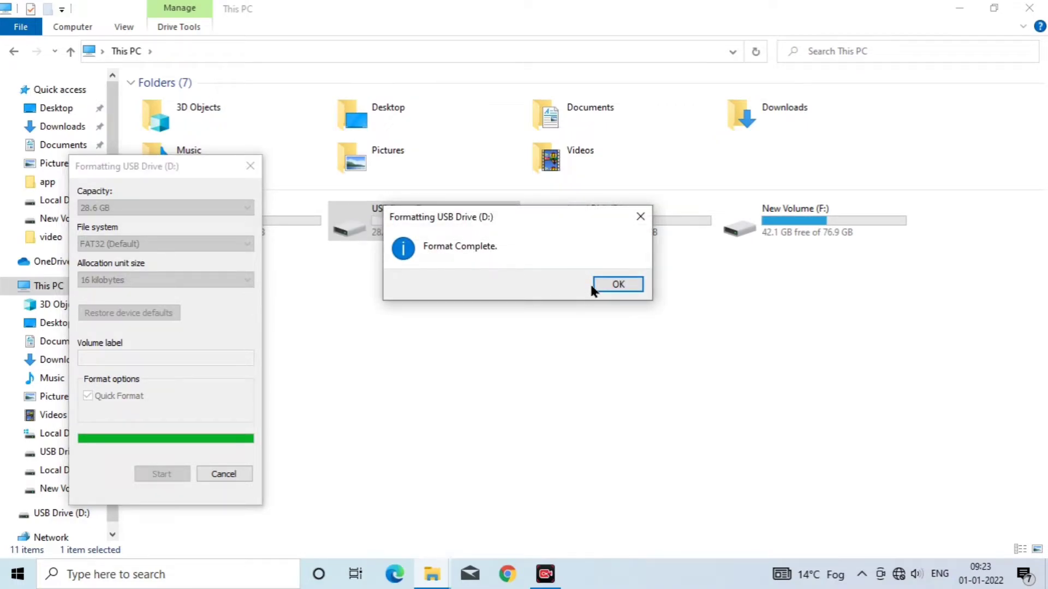
click(611, 284)
click(580, 320)
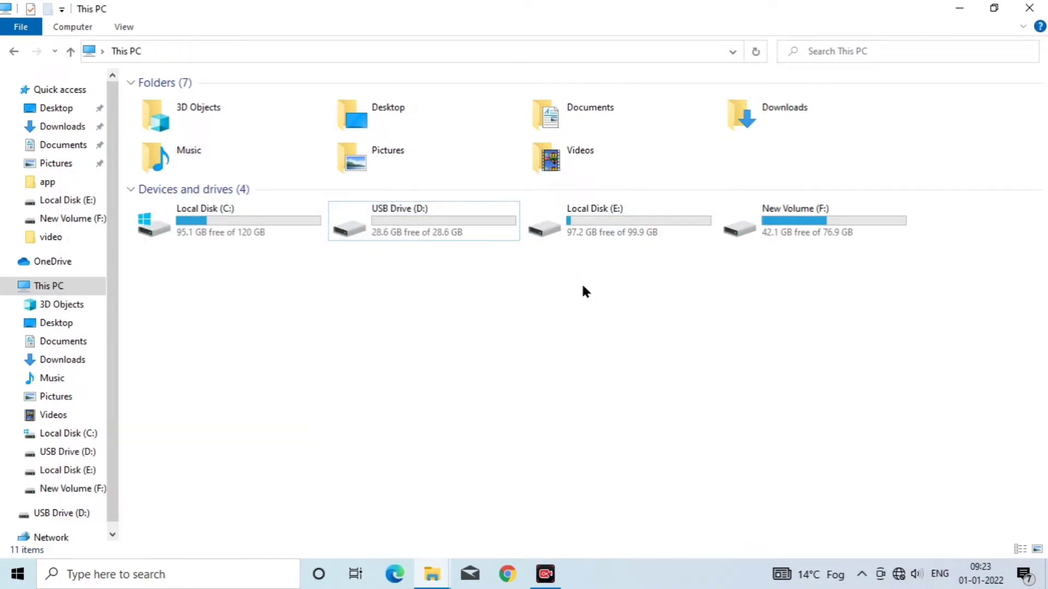
Launch rufus-3.15 from the app folder on Local Disk (E:)
double_click(614, 232)
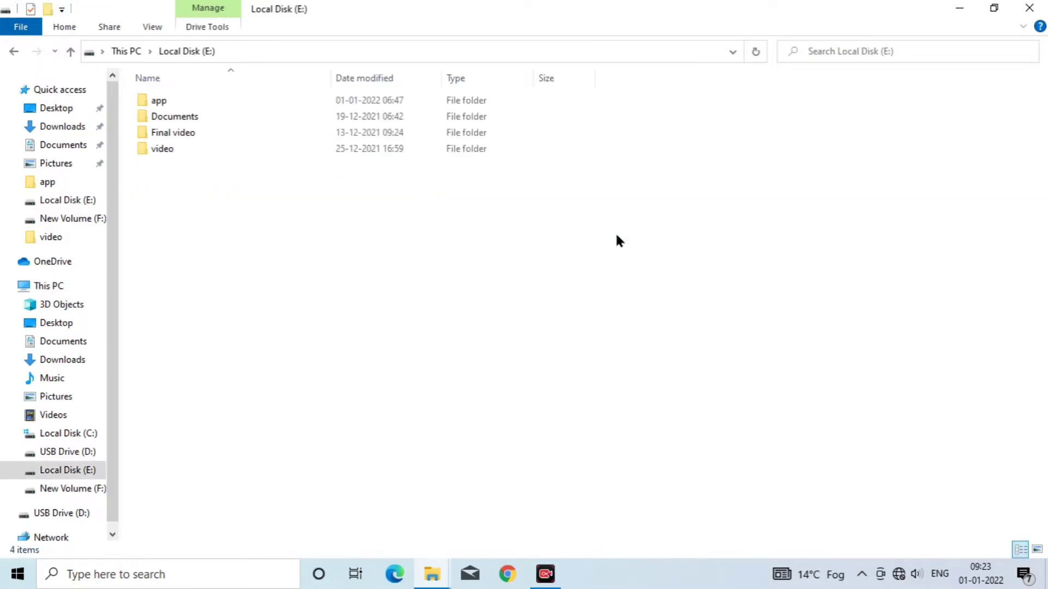
double_click(375, 99)
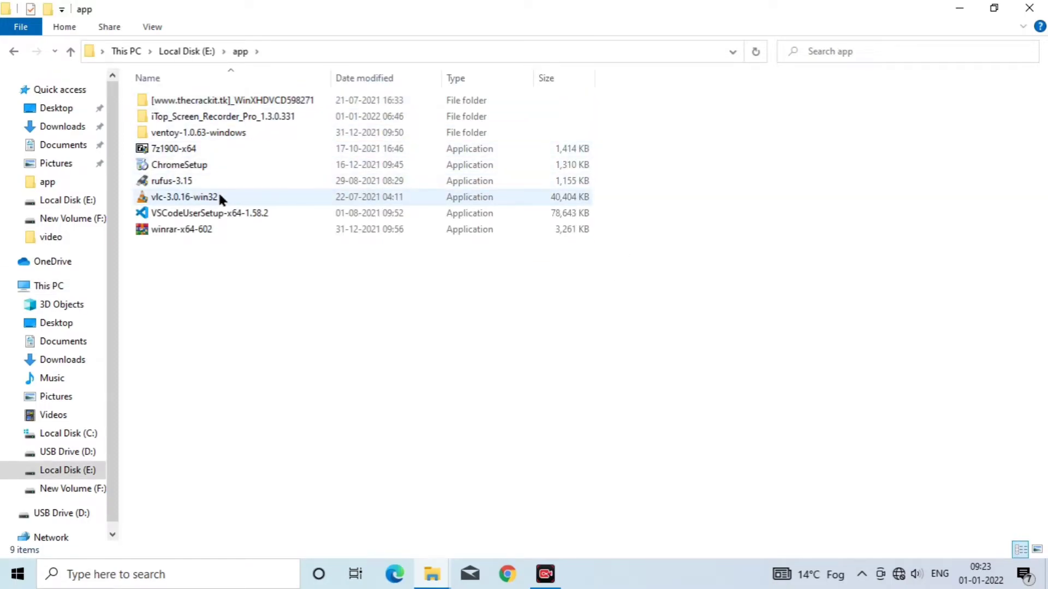
click(222, 183)
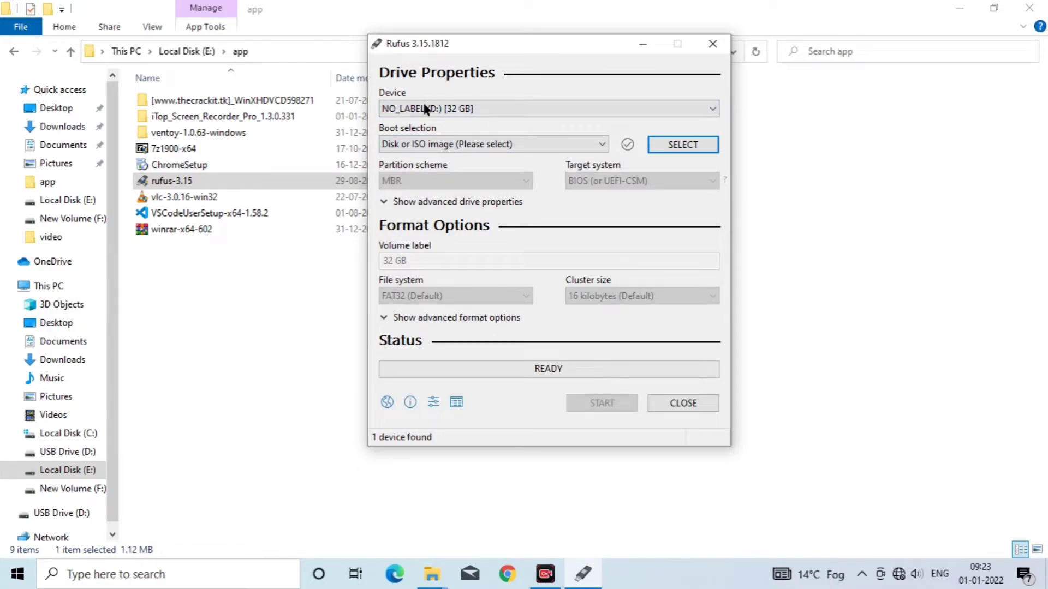
Keep NO_LABEL (D:) [32 GB] as the device and load the Win10_21H1_EnglishInternational_x64 image from New Volume (F:) as the boot selection
click(704, 109)
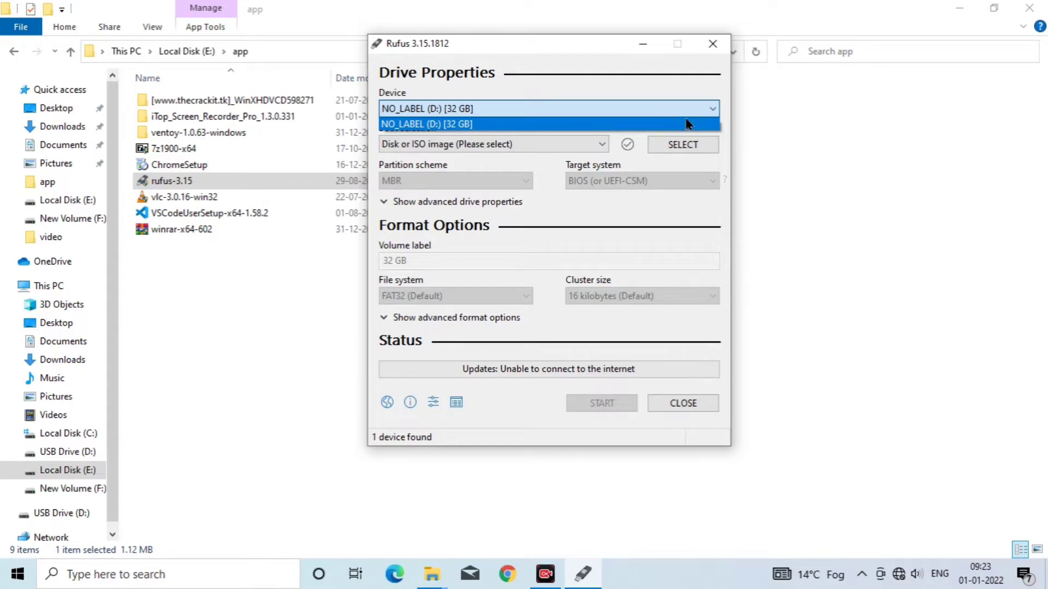
click(708, 108)
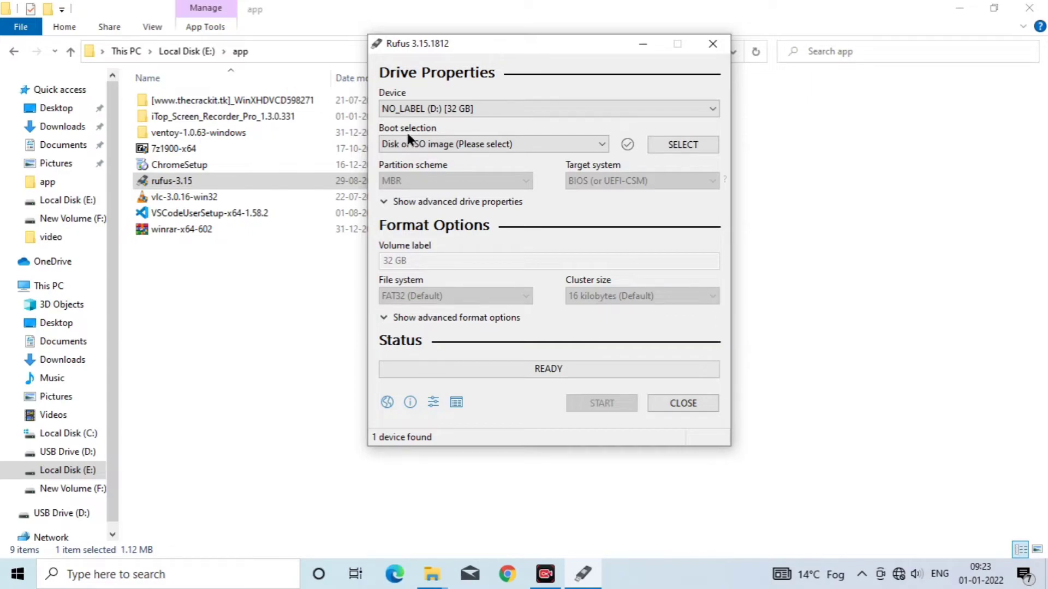
click(700, 147)
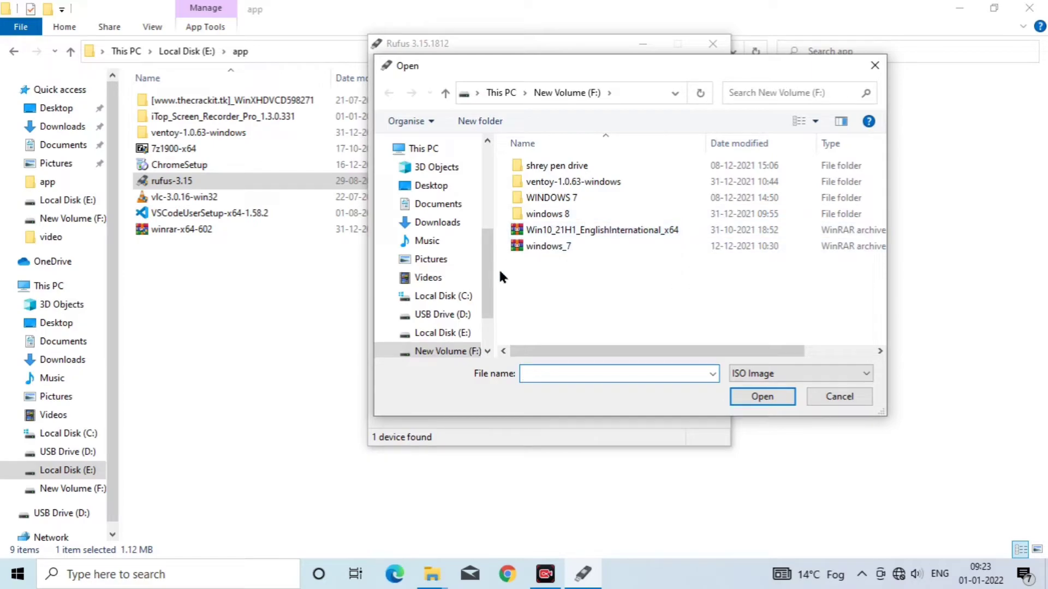
click(576, 230)
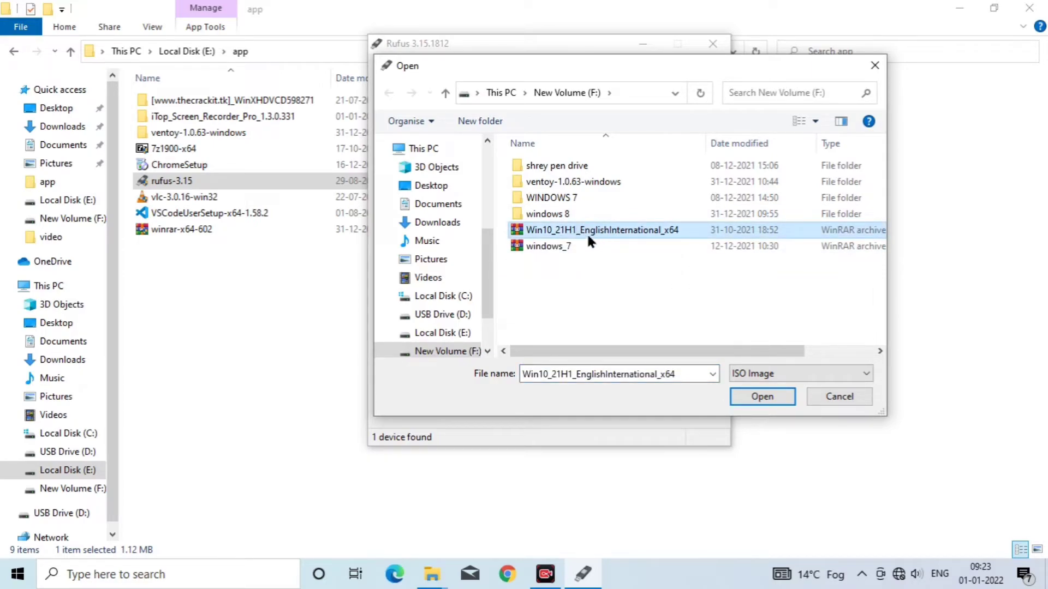
click(775, 392)
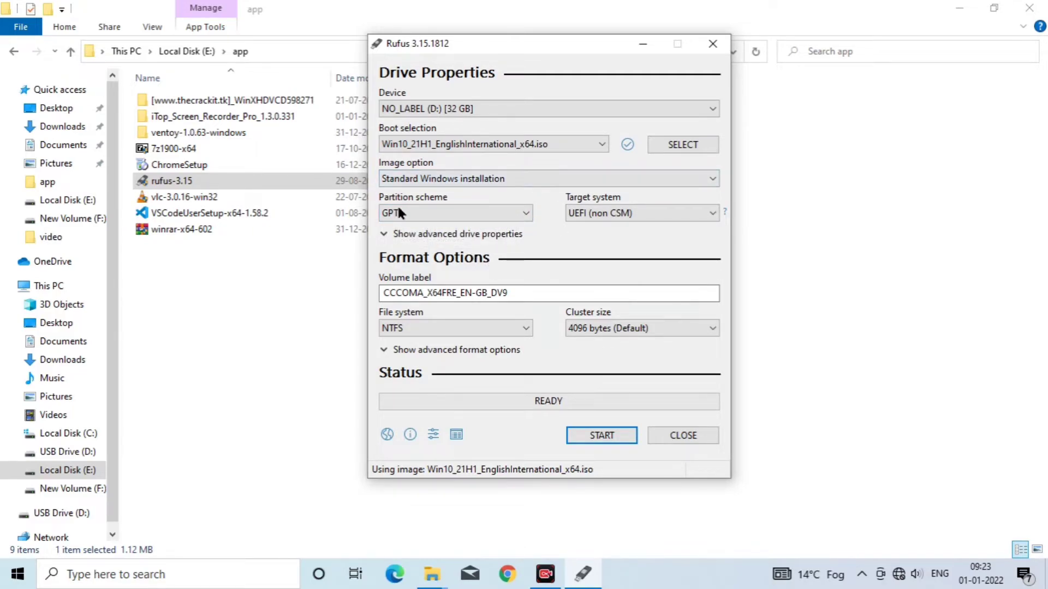
Set the partition scheme to MBR and start writing the Windows 10 image to the drive, accepting the data destruction warning
click(506, 218)
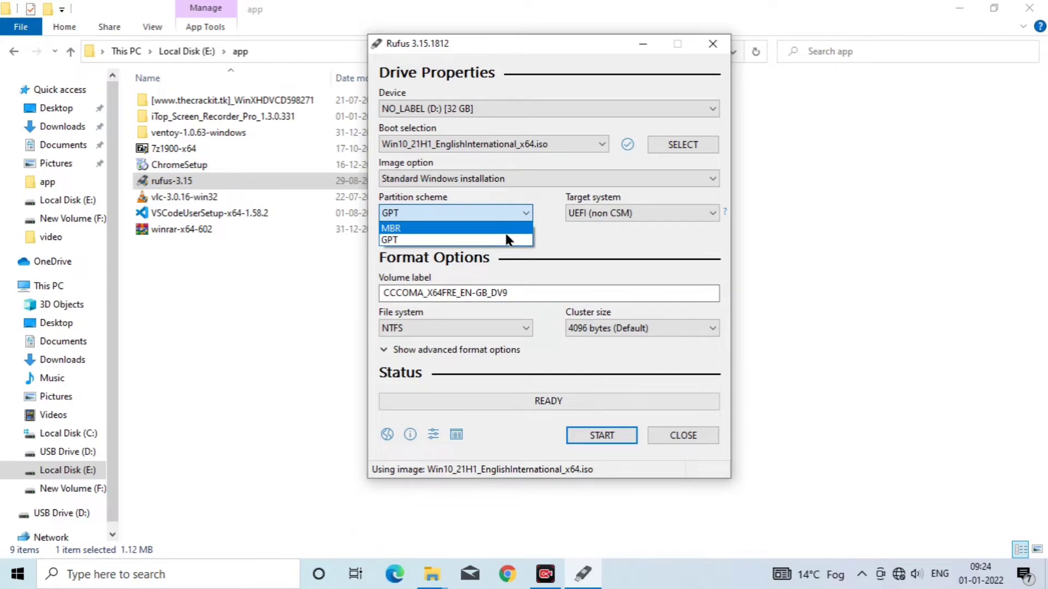
click(508, 229)
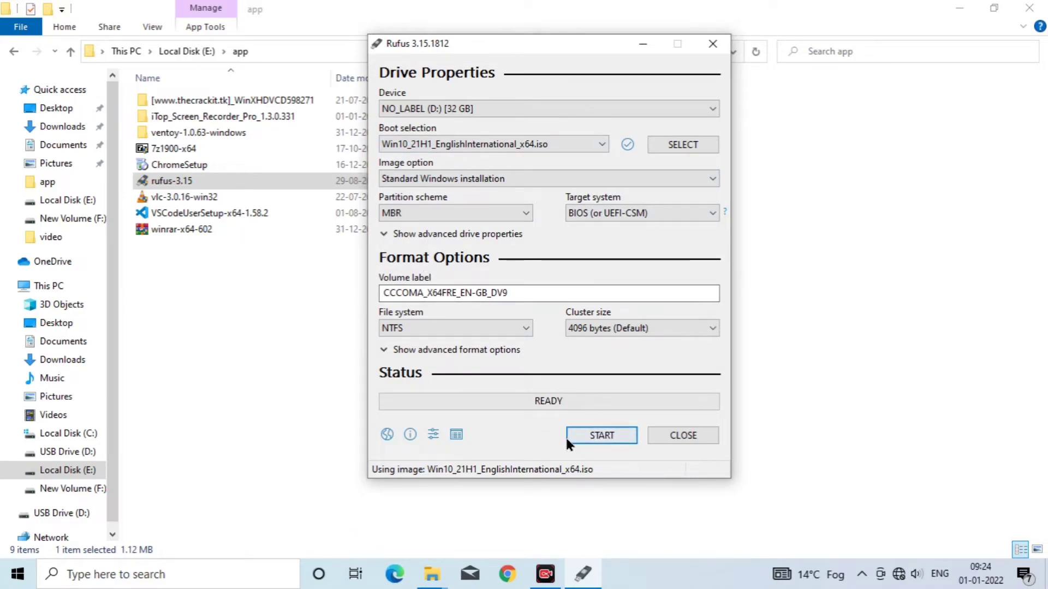
click(584, 436)
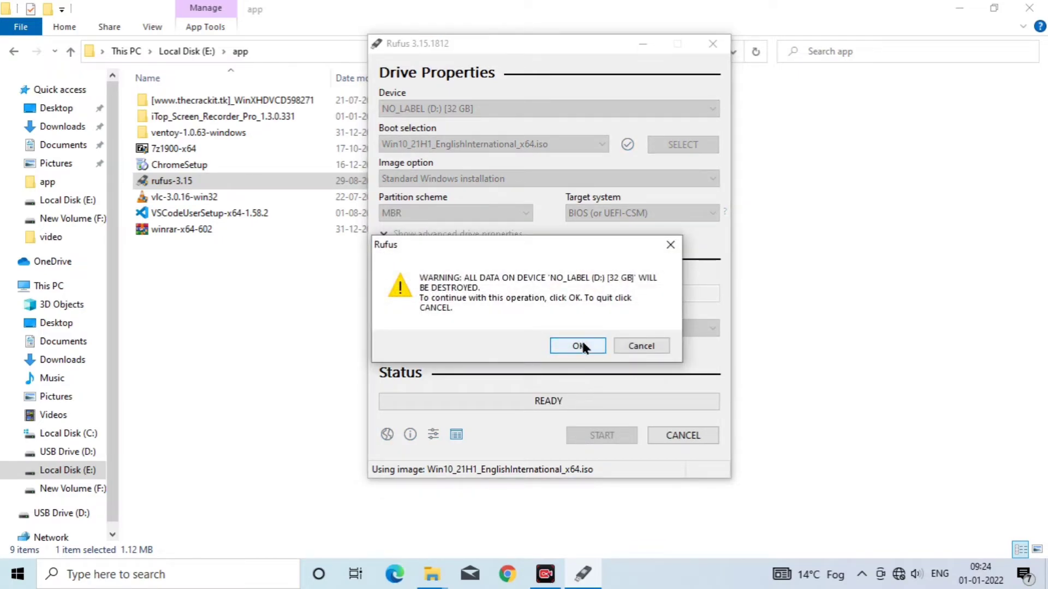
click(582, 342)
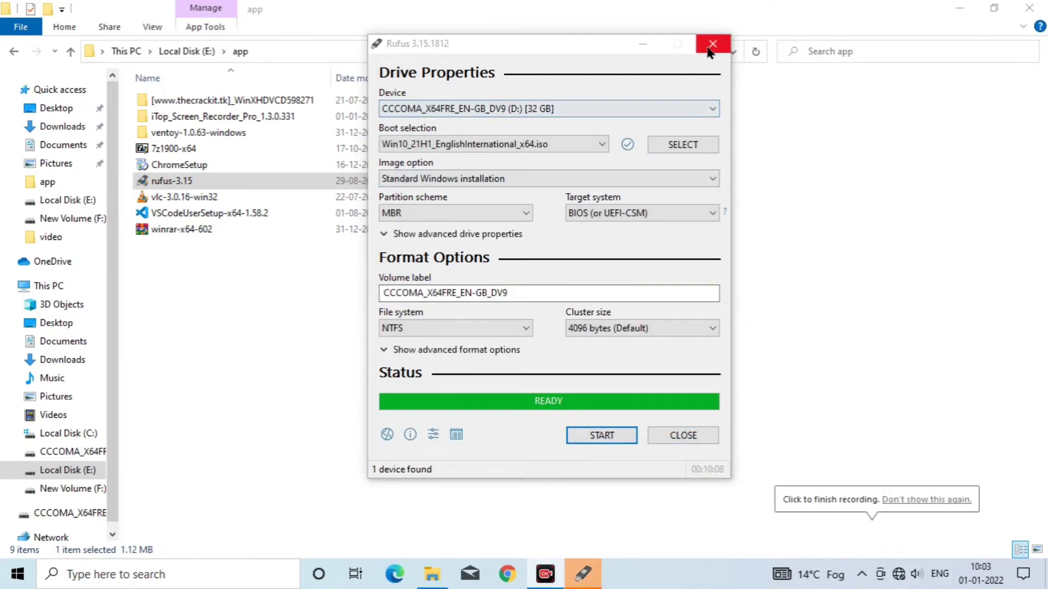
Close Rufus, check the CCCOMA_X64FRE_EN-GB_DV9 (D:) drive in This PC and close File Explorer
click(711, 44)
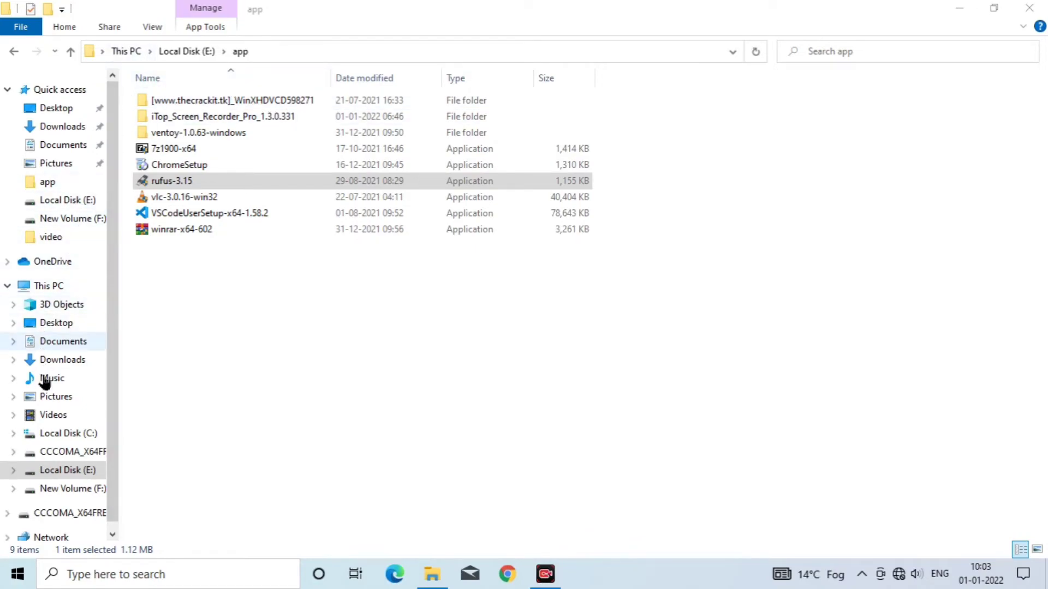
click(35, 287)
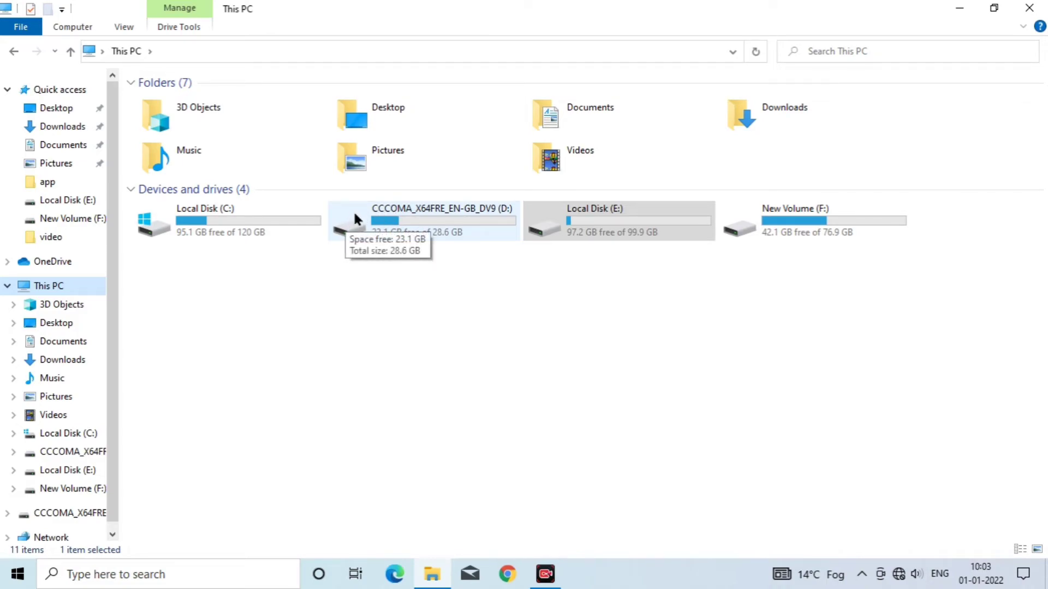
click(1040, 11)
right_click(498, 180)
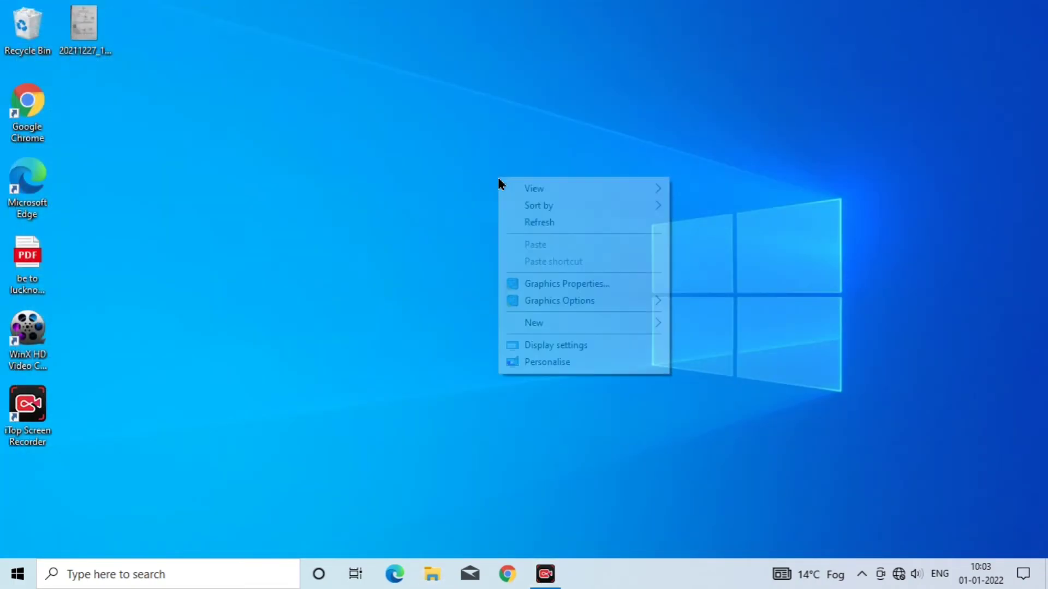
click(527, 223)
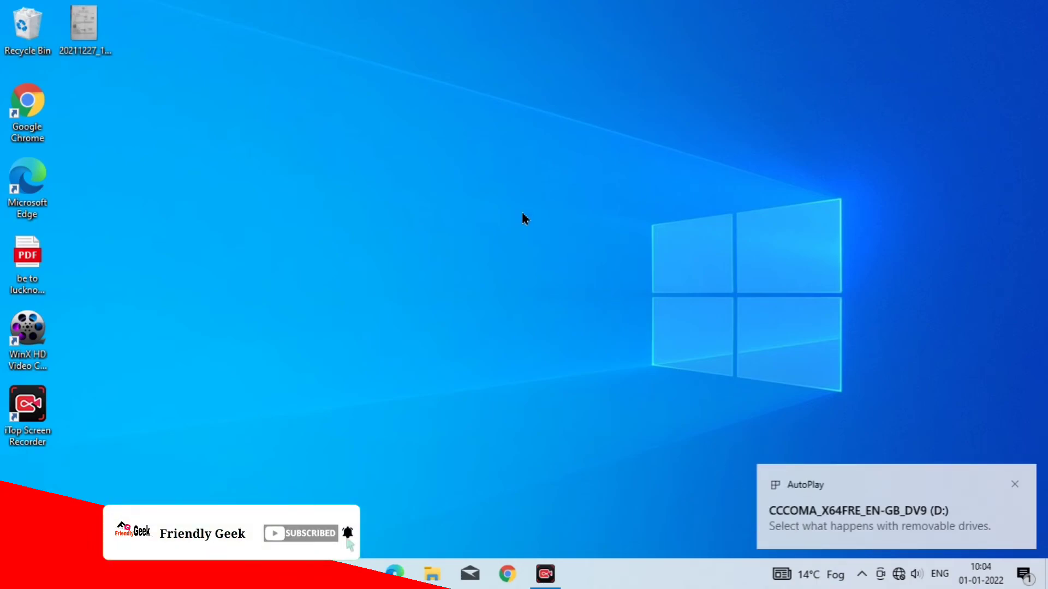
right_click(490, 192)
click(511, 236)
Reopen This PC to examine the bootable CCCOMA_X64FRE_EN-GB_DV9 (D:) drive, and close File Explorer again
click(420, 577)
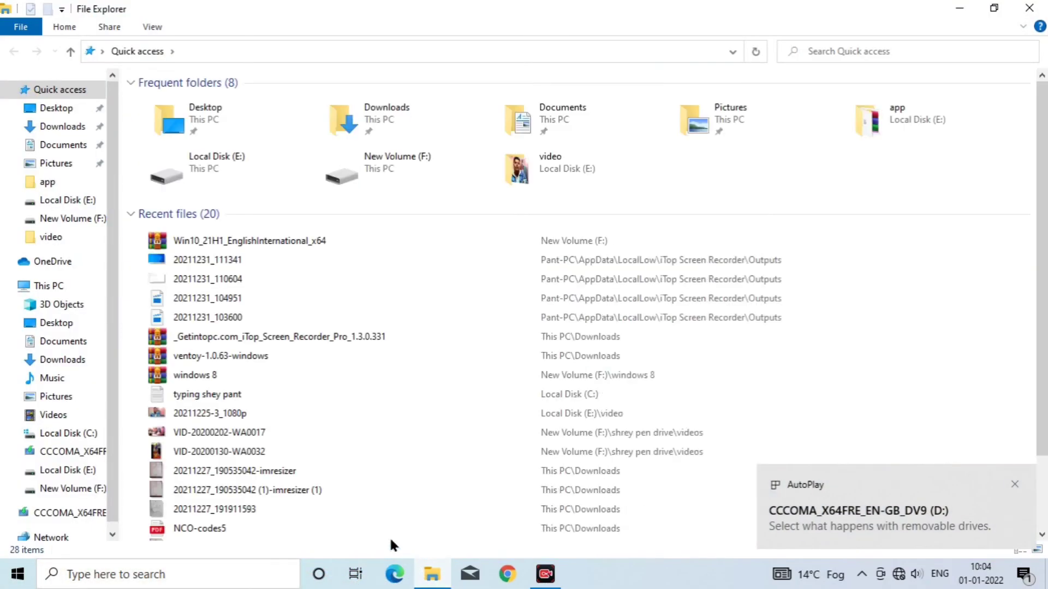
click(53, 287)
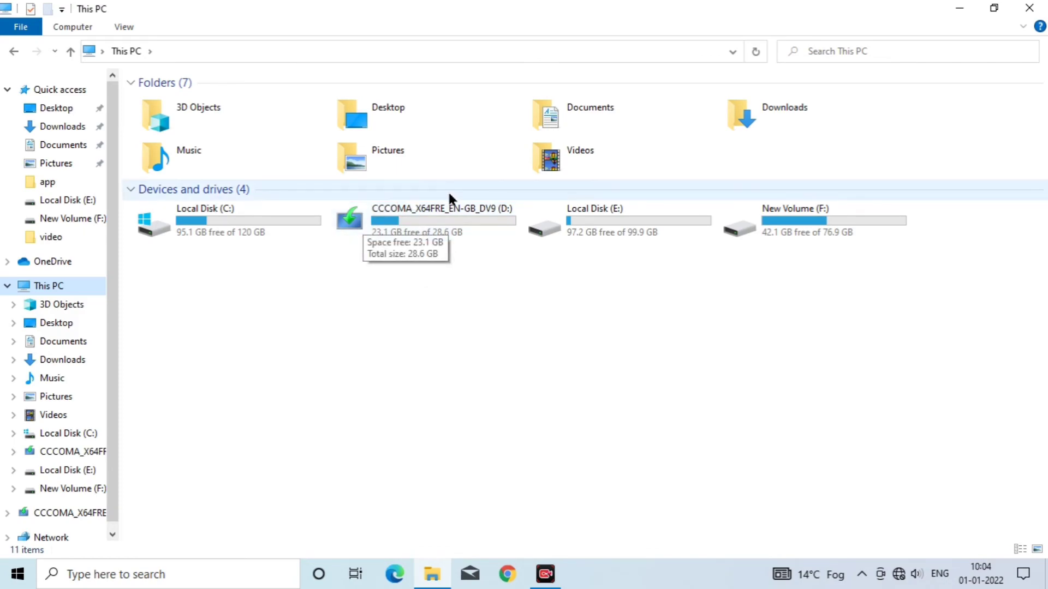
click(1025, 8)
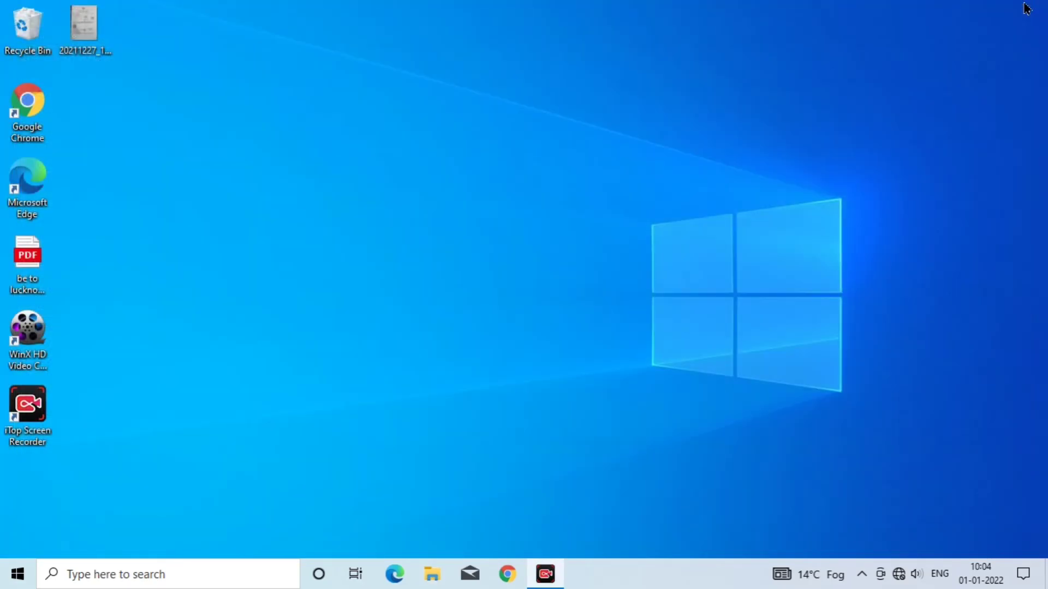
right_click(545, 106)
click(557, 157)
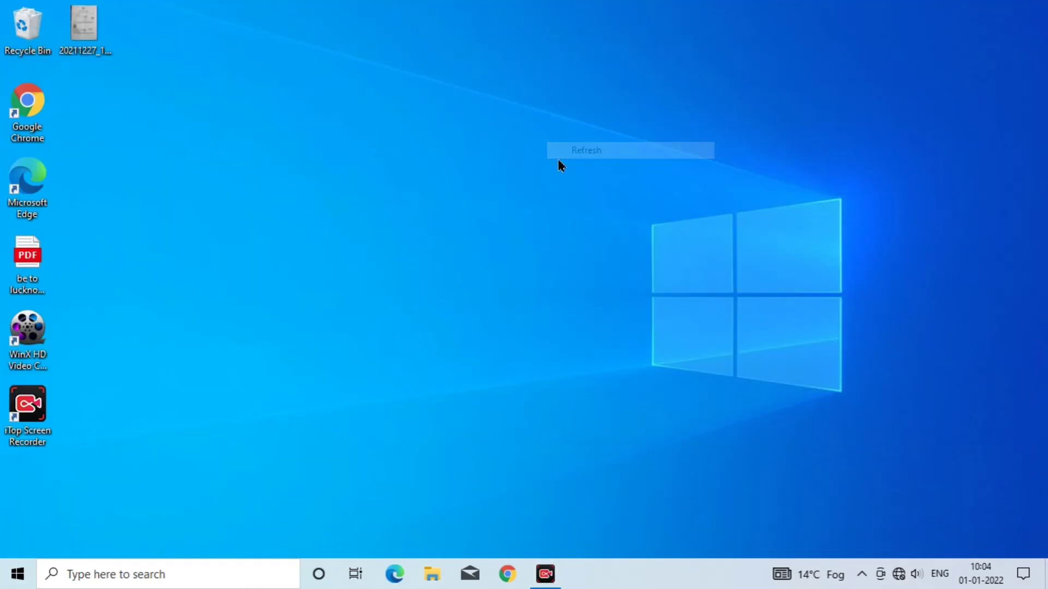